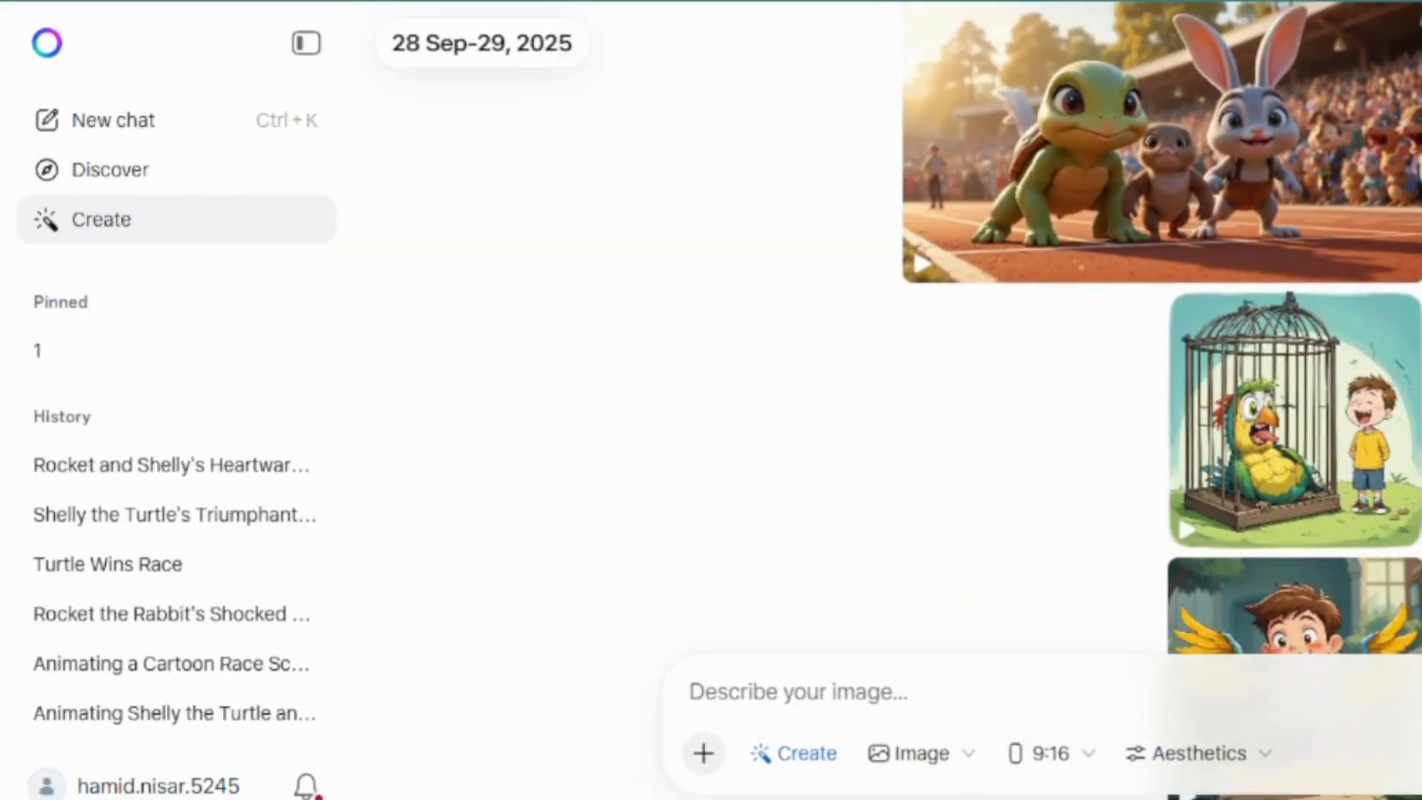
Step: Scroll the Create history and open the rabbit-and-turtle finish-line handshake clip full screen
scroll(1162, 400, "up", 5)
scroll(1163, 400, "down", 10)
scroll(1163, 400, "up", 4)
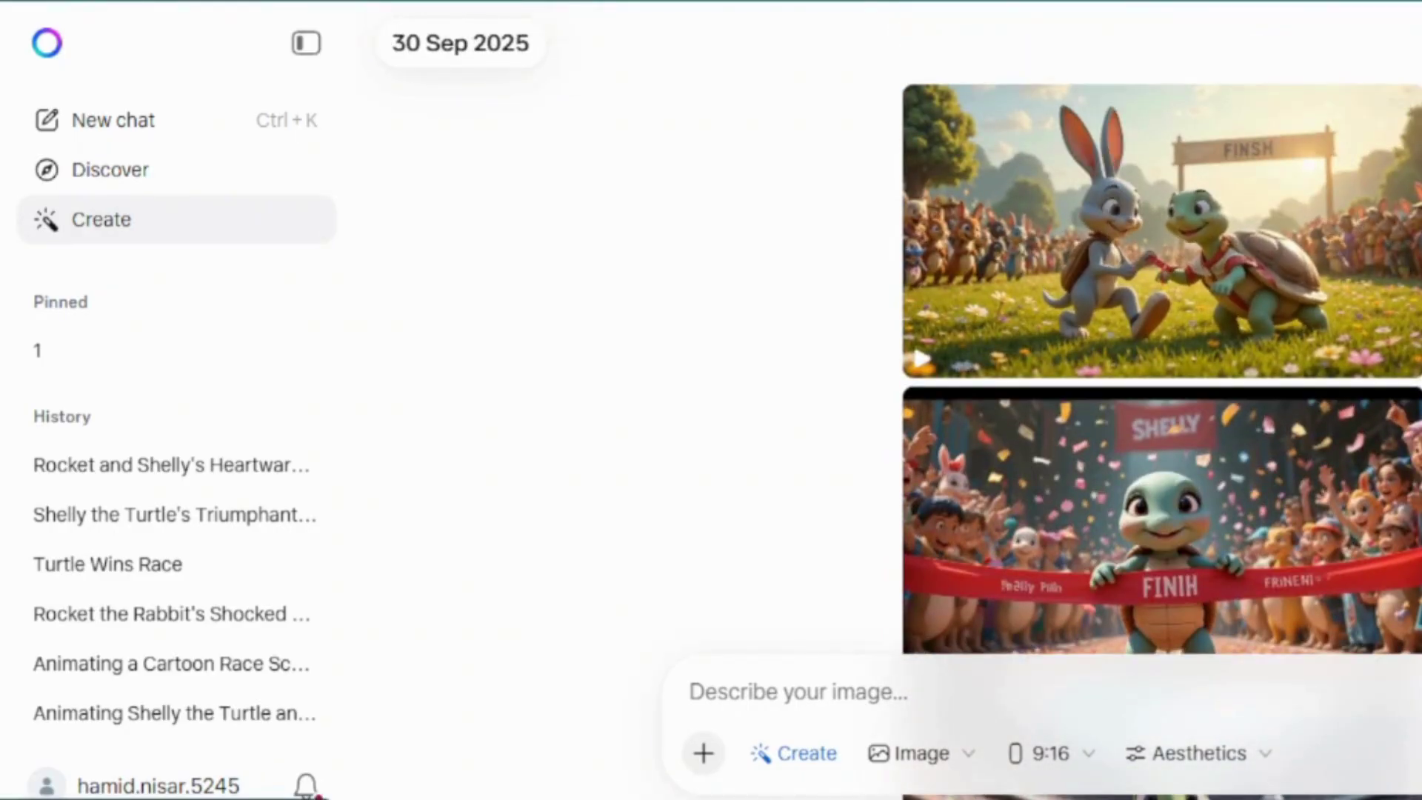
left_click(1363, 222)
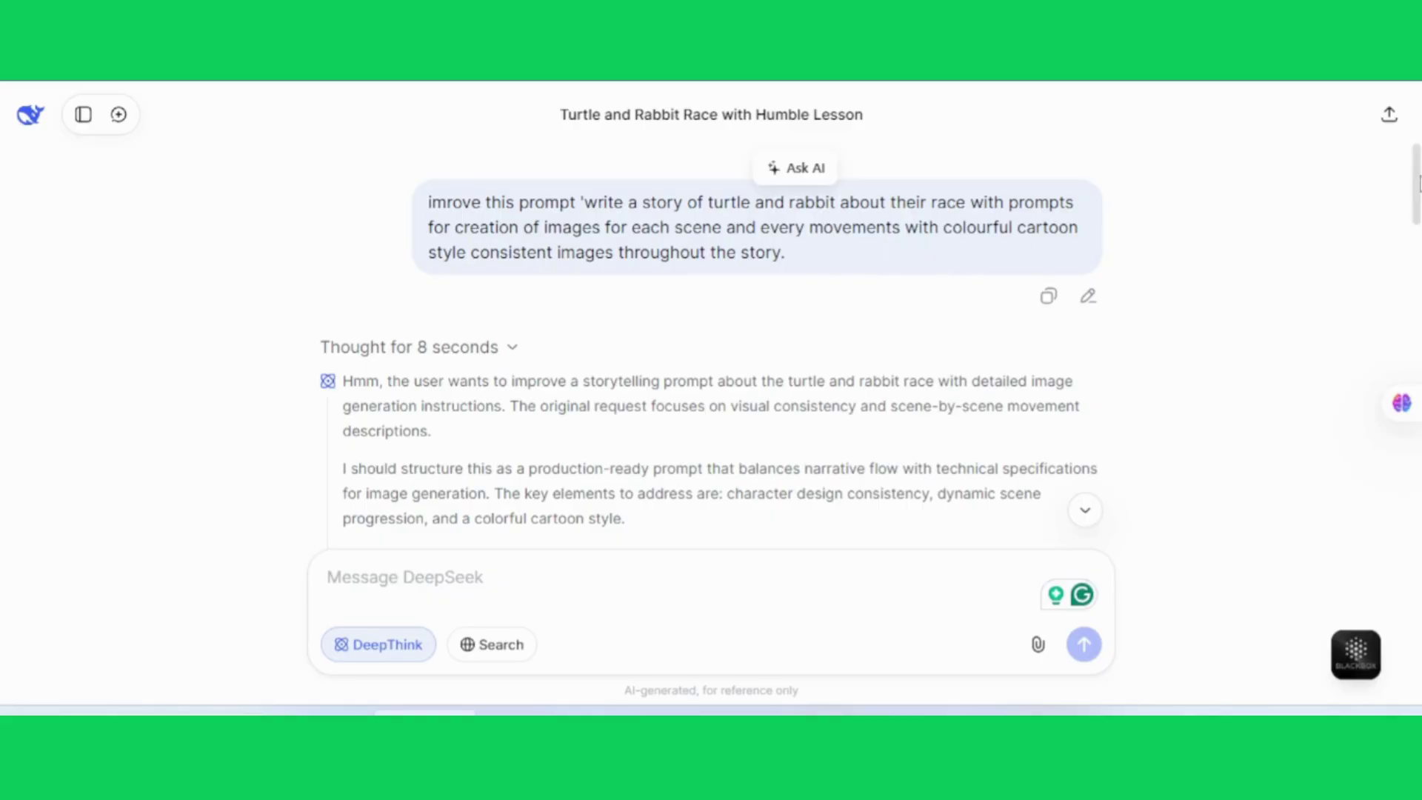
Step: Read through DeepSeek's improved race story, Scenes 1–9 with their image prompts
left_click_drag(1419, 184, 1419, 281)
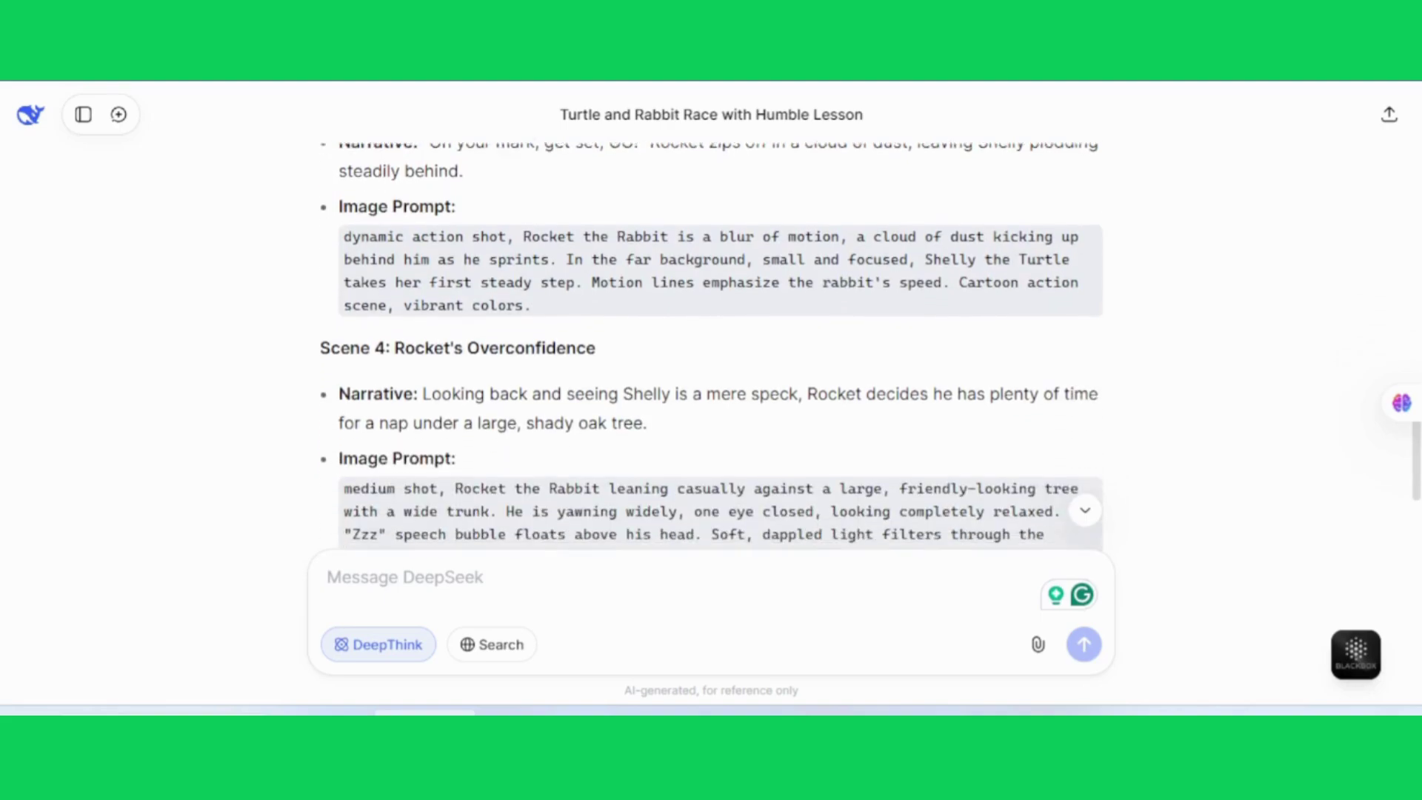
scroll(710, 340, "down", 3)
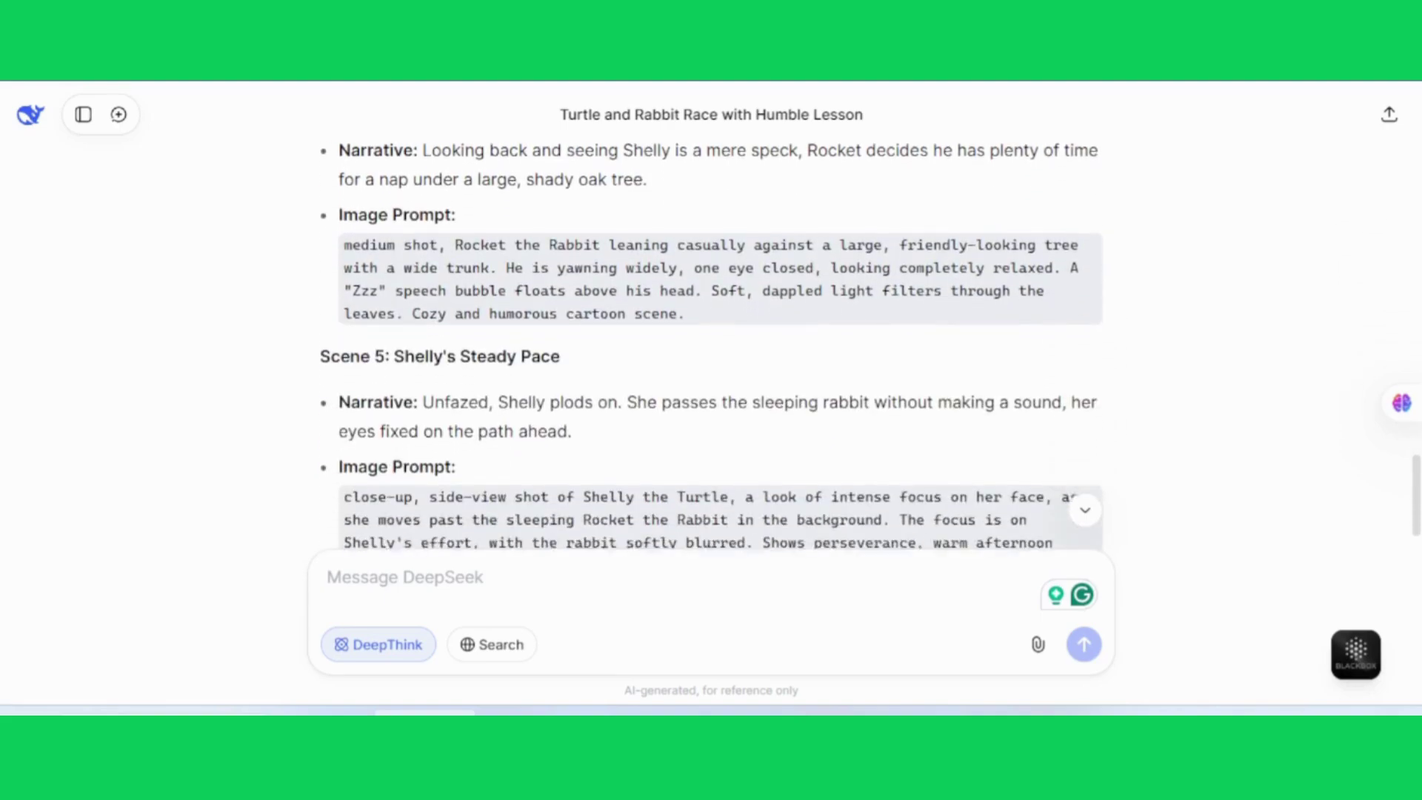
scroll(711, 341, "down", 5)
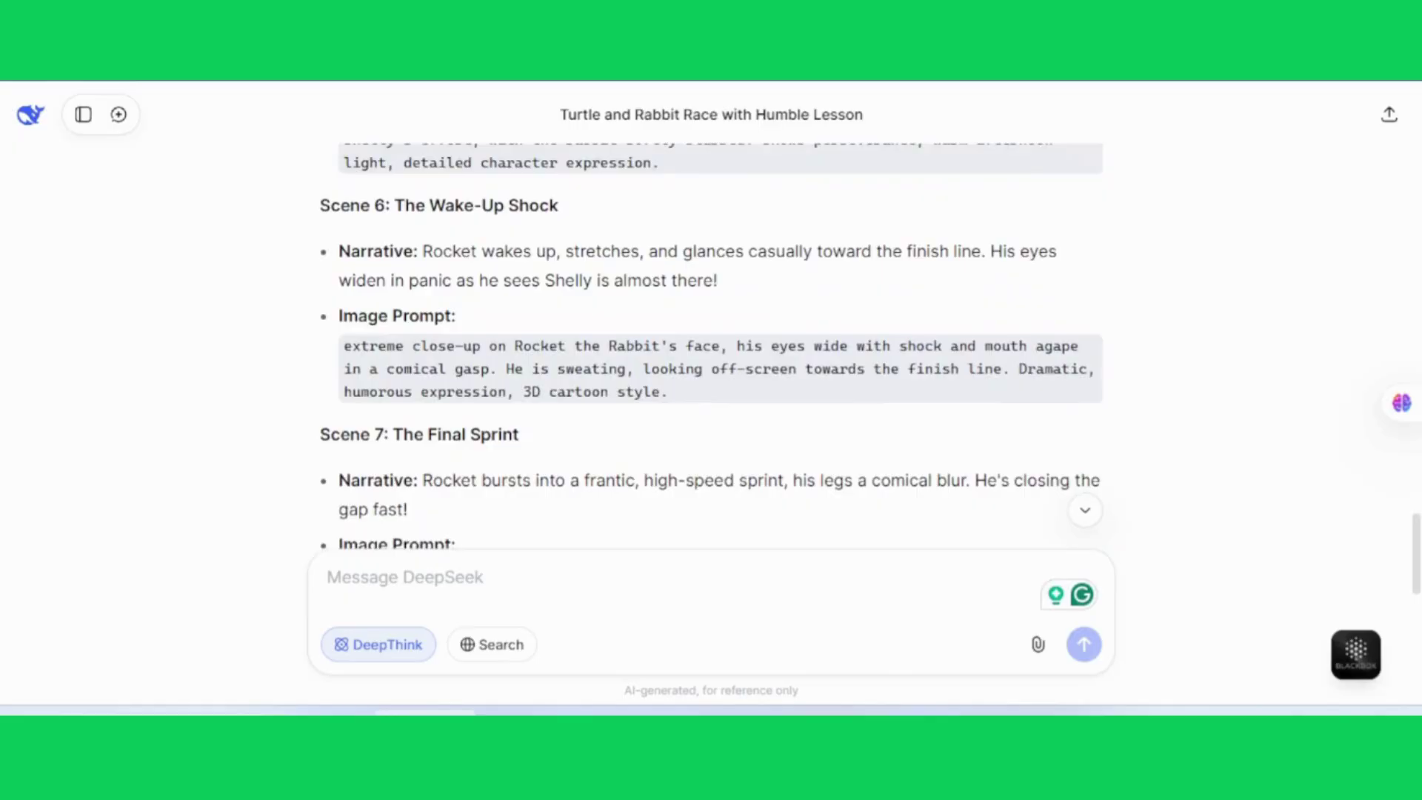
scroll(710, 340, "down", 5)
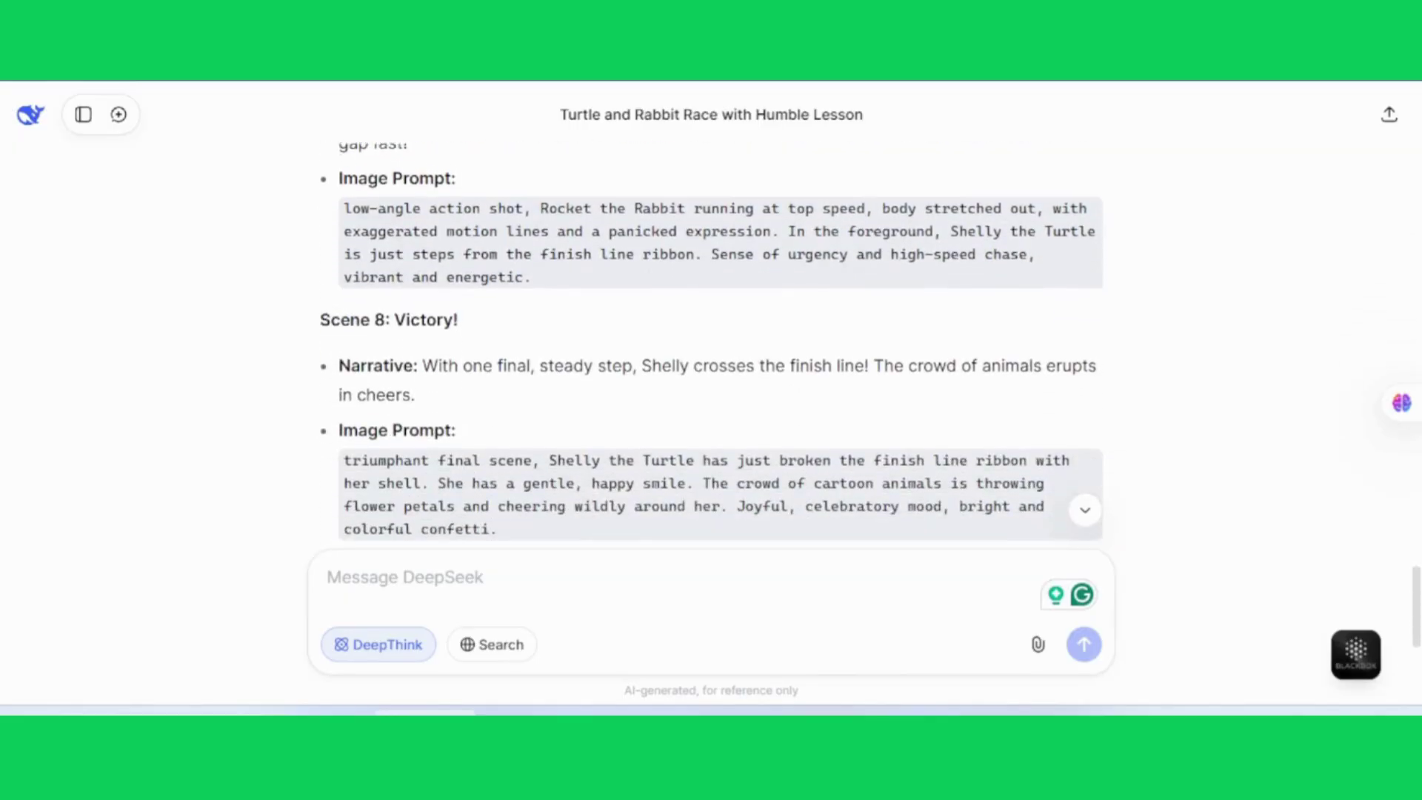
scroll(711, 341, "down", 4)
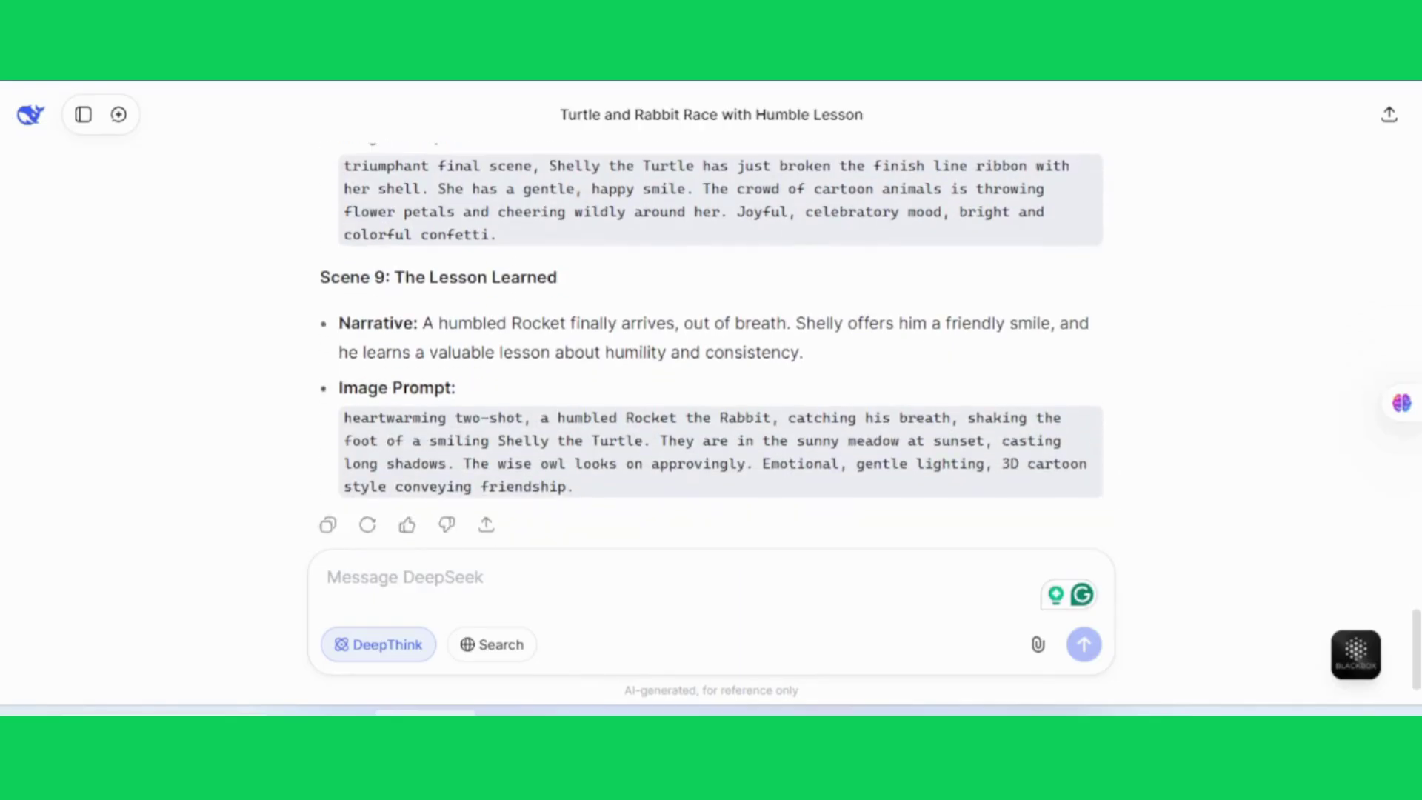
scroll(711, 341, "down", 1)
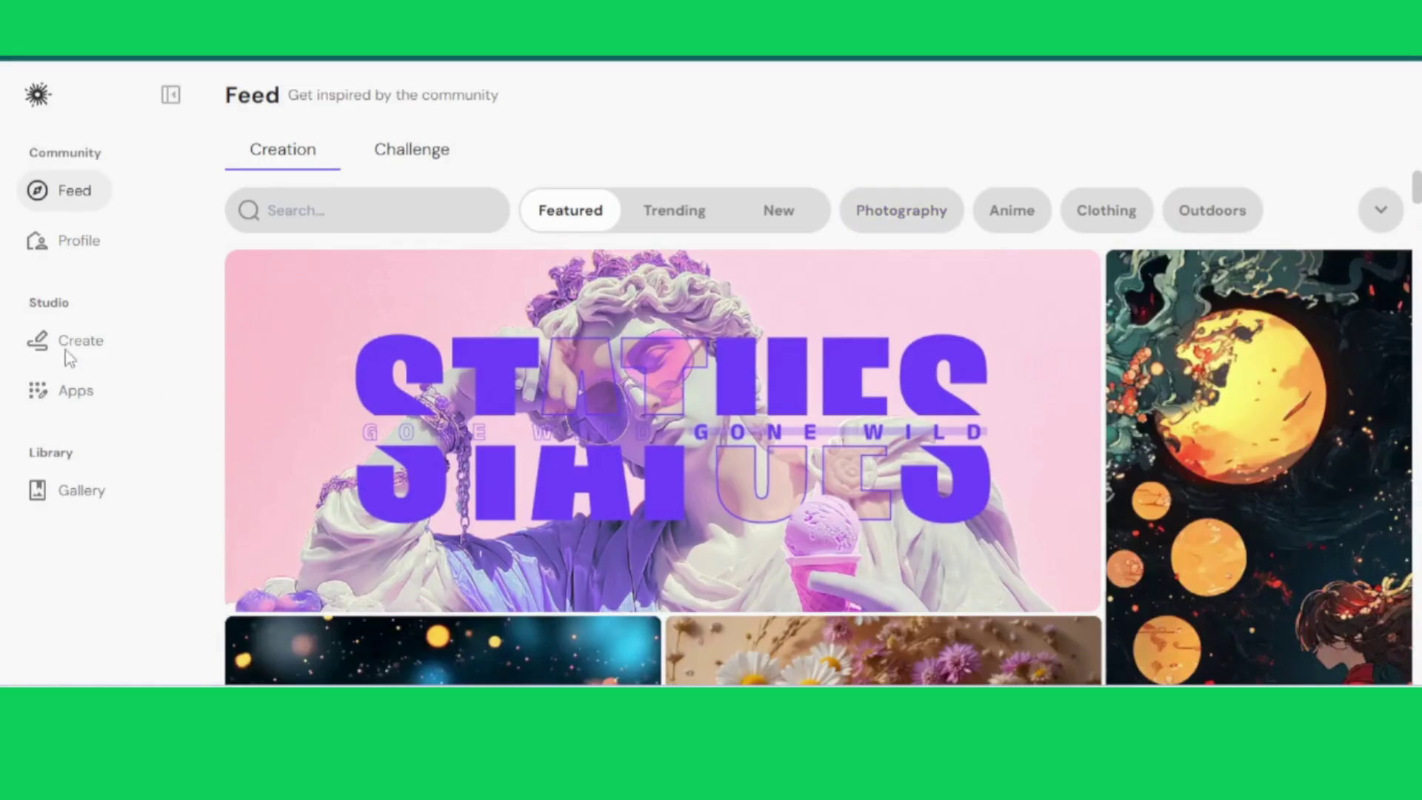
Step: Open PicLumen's Create page with 16:9 (1344 x 768) resolution and the prompt field's paste menu
left_click(76, 342)
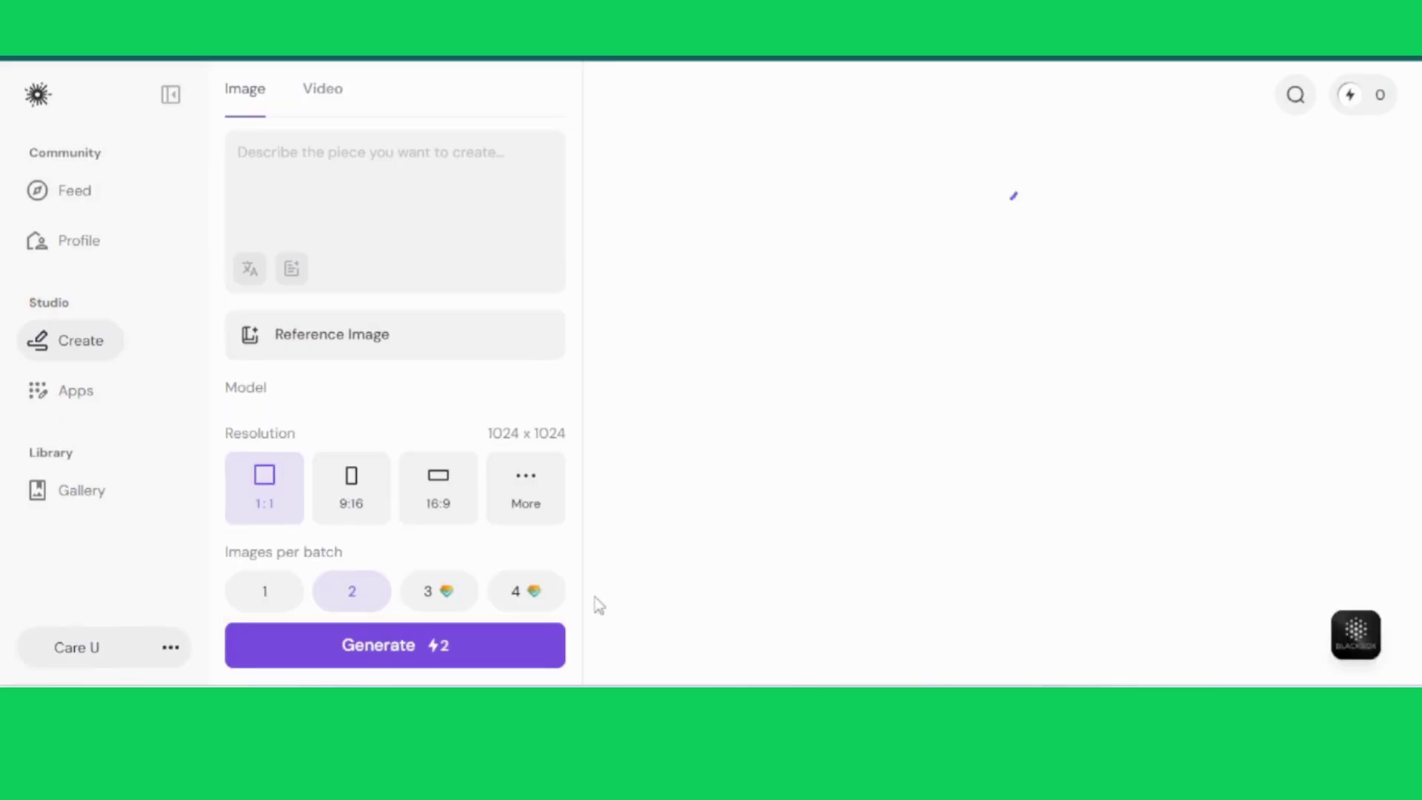
left_click(439, 498)
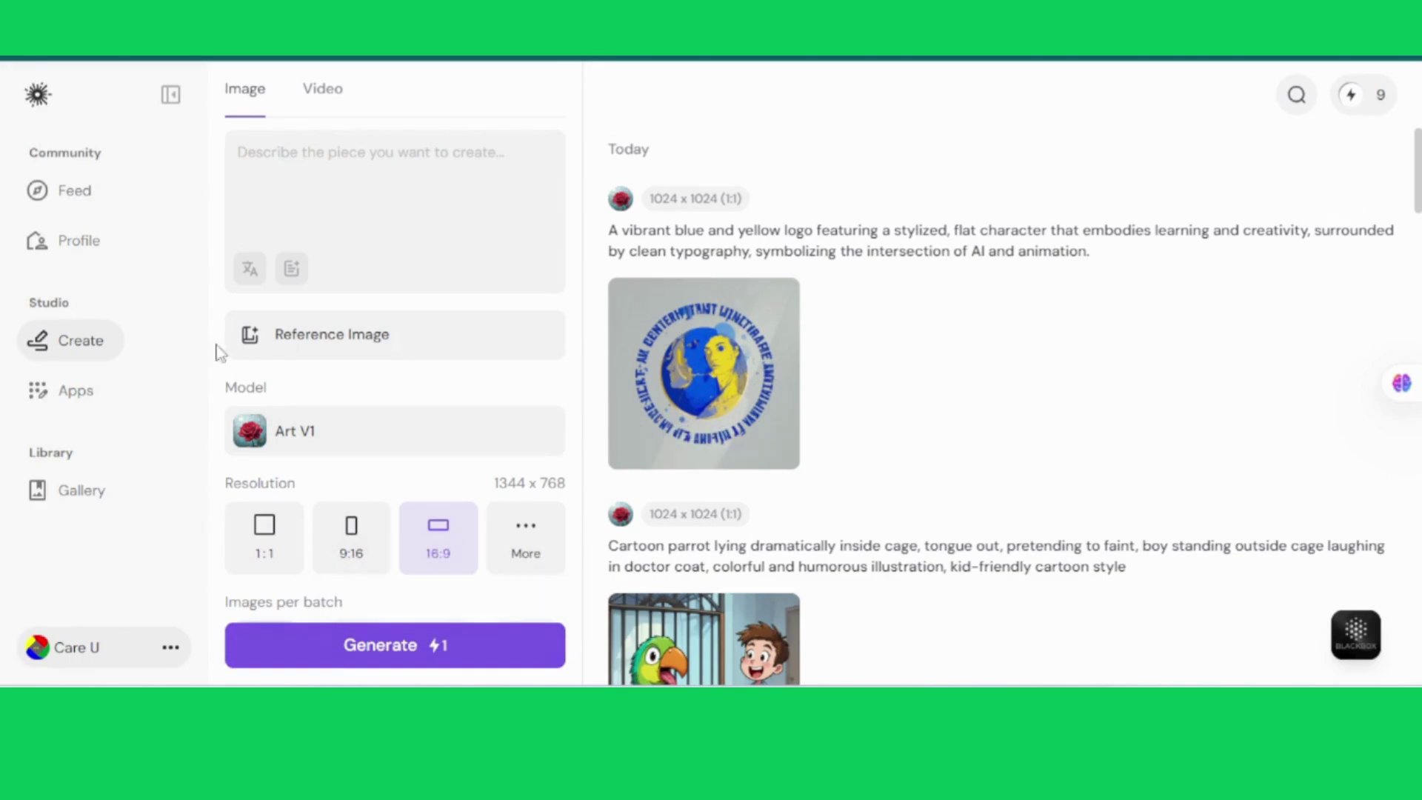
right_click(275, 163)
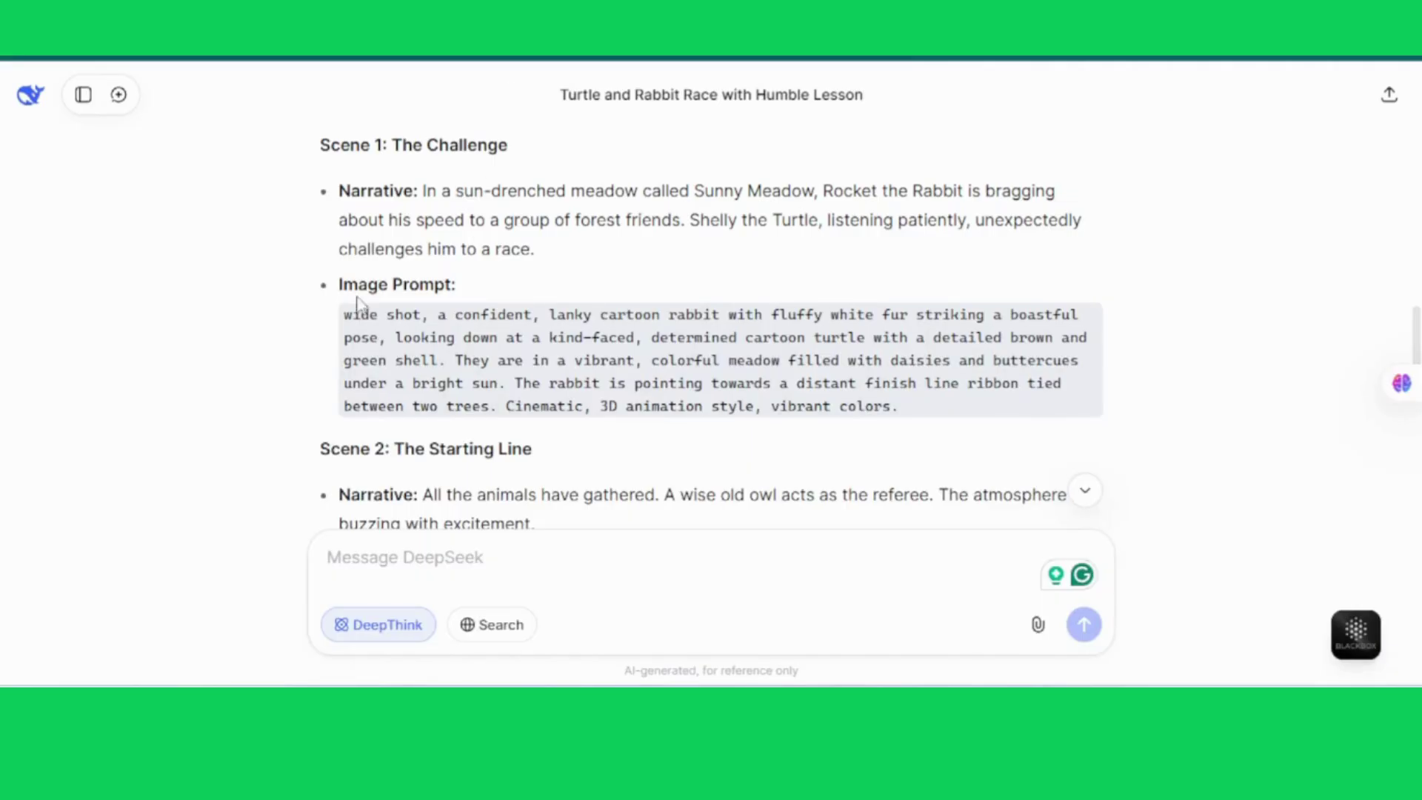
Step: Copy DeepSeek's Scene 1 image prompt of the boastful rabbit and determined turtle
left_click_drag(348, 311, 981, 406)
key("ctrl+c")
right_click(955, 402)
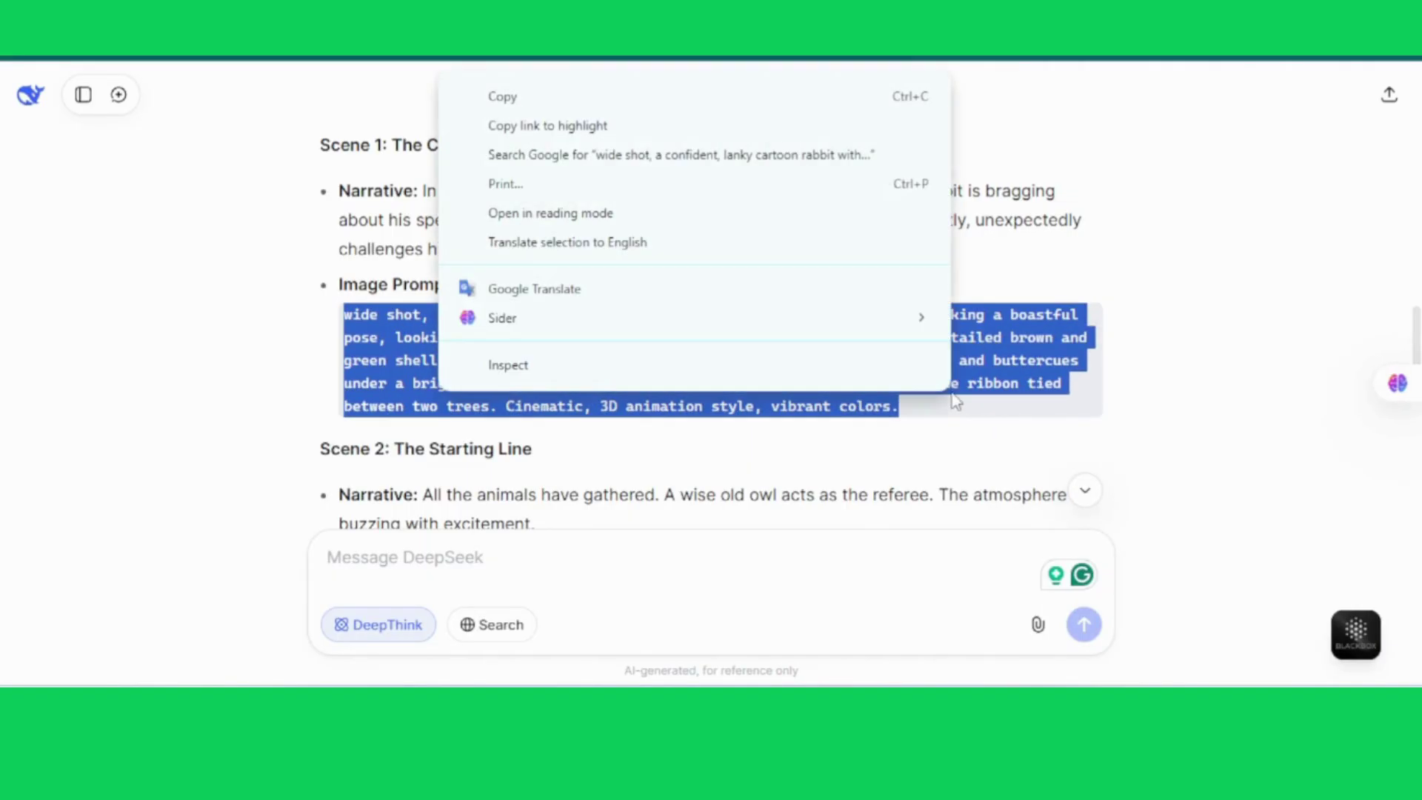
left_click(613, 102)
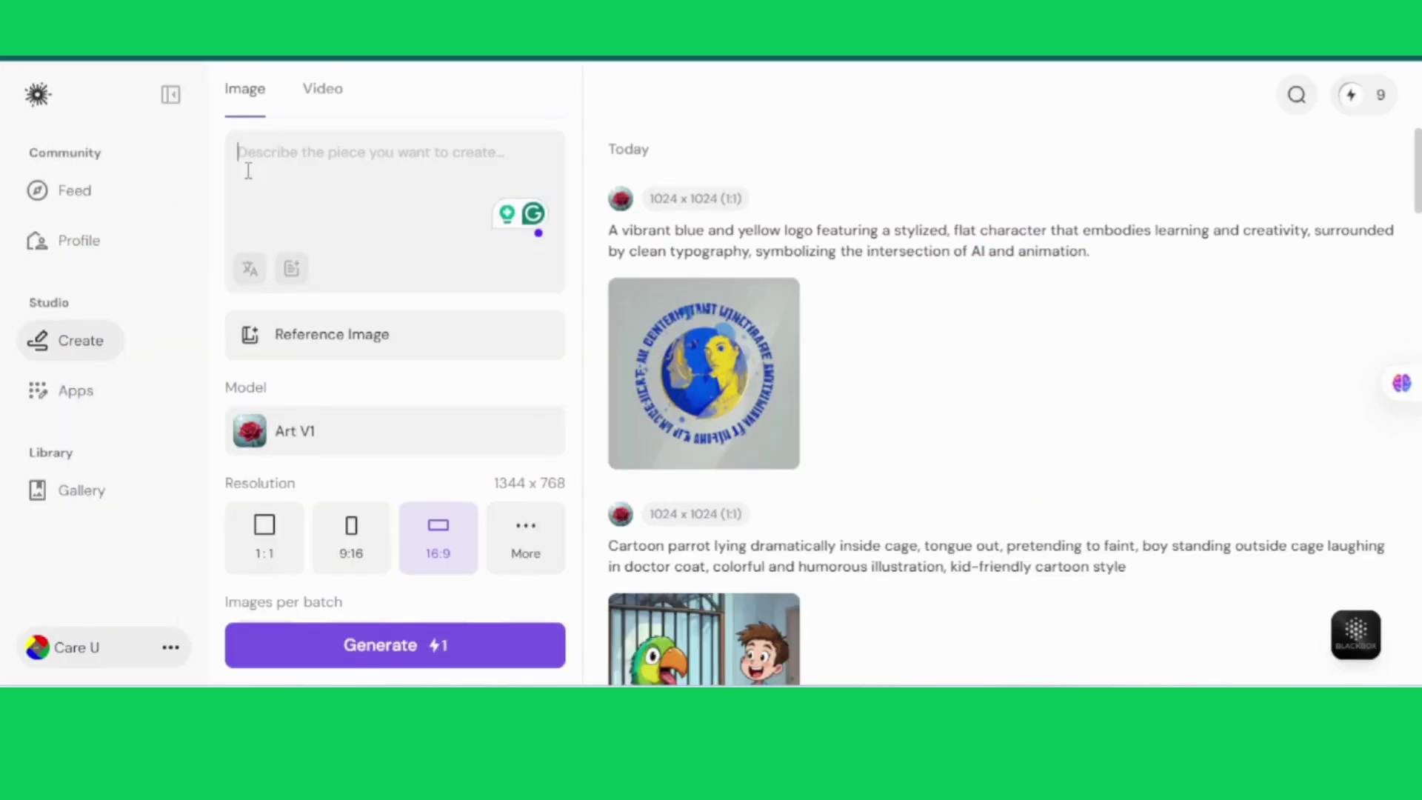
Step: Paste the Scene 1 prompt into PicLumen and generate a 16:9 image
right_click(248, 172)
left_click(300, 407)
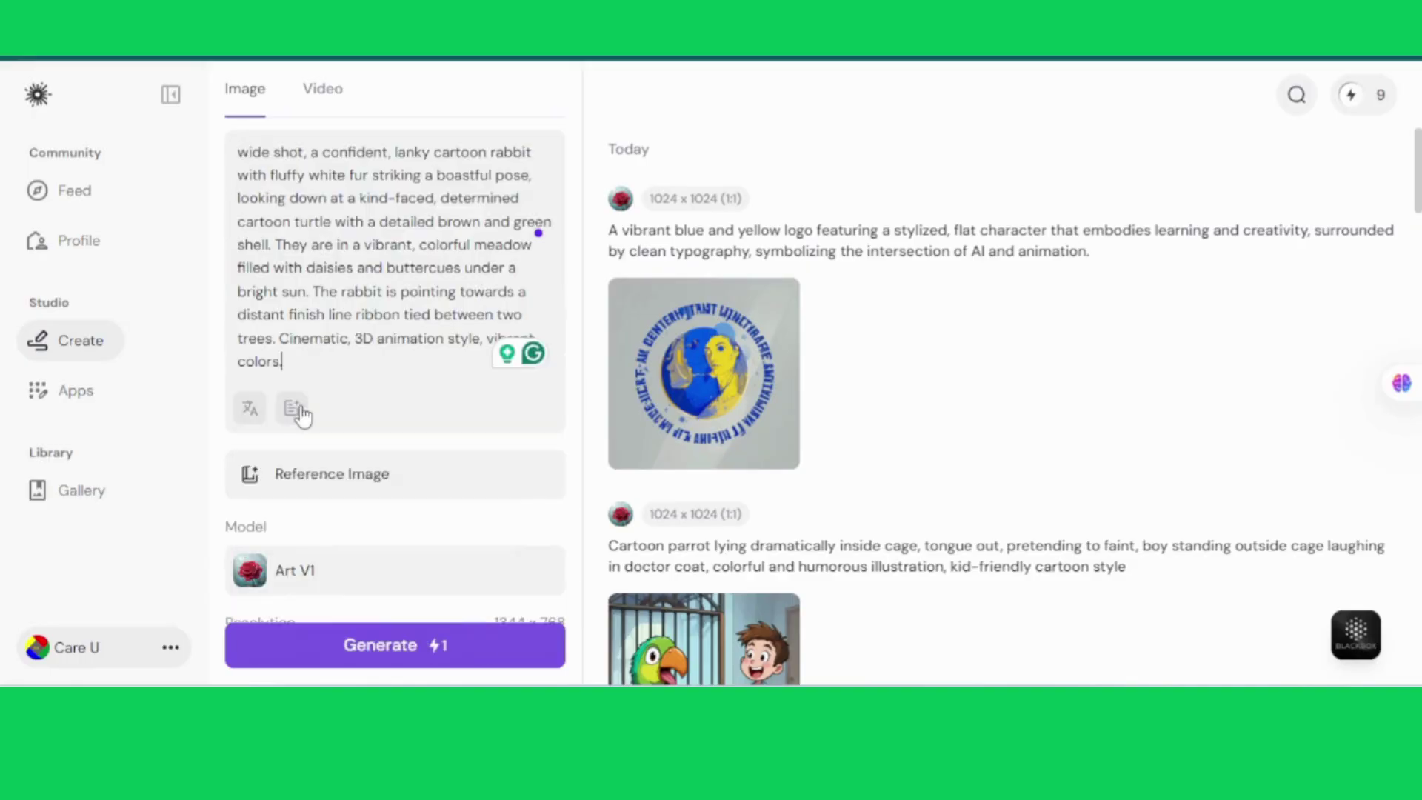
left_click(397, 651)
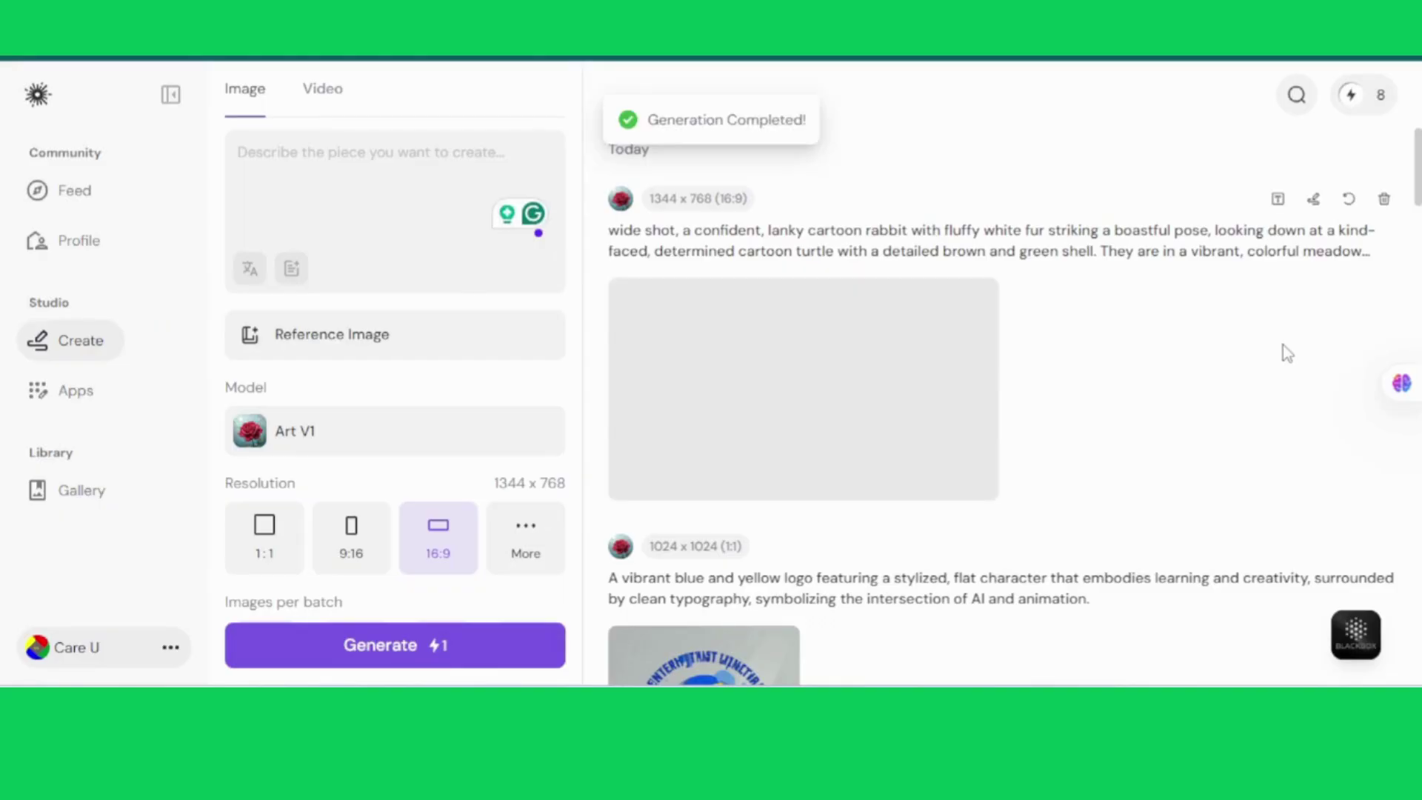
Step: Inspect the generated image and download the finish-line handshake picture
mouse_move(904, 453)
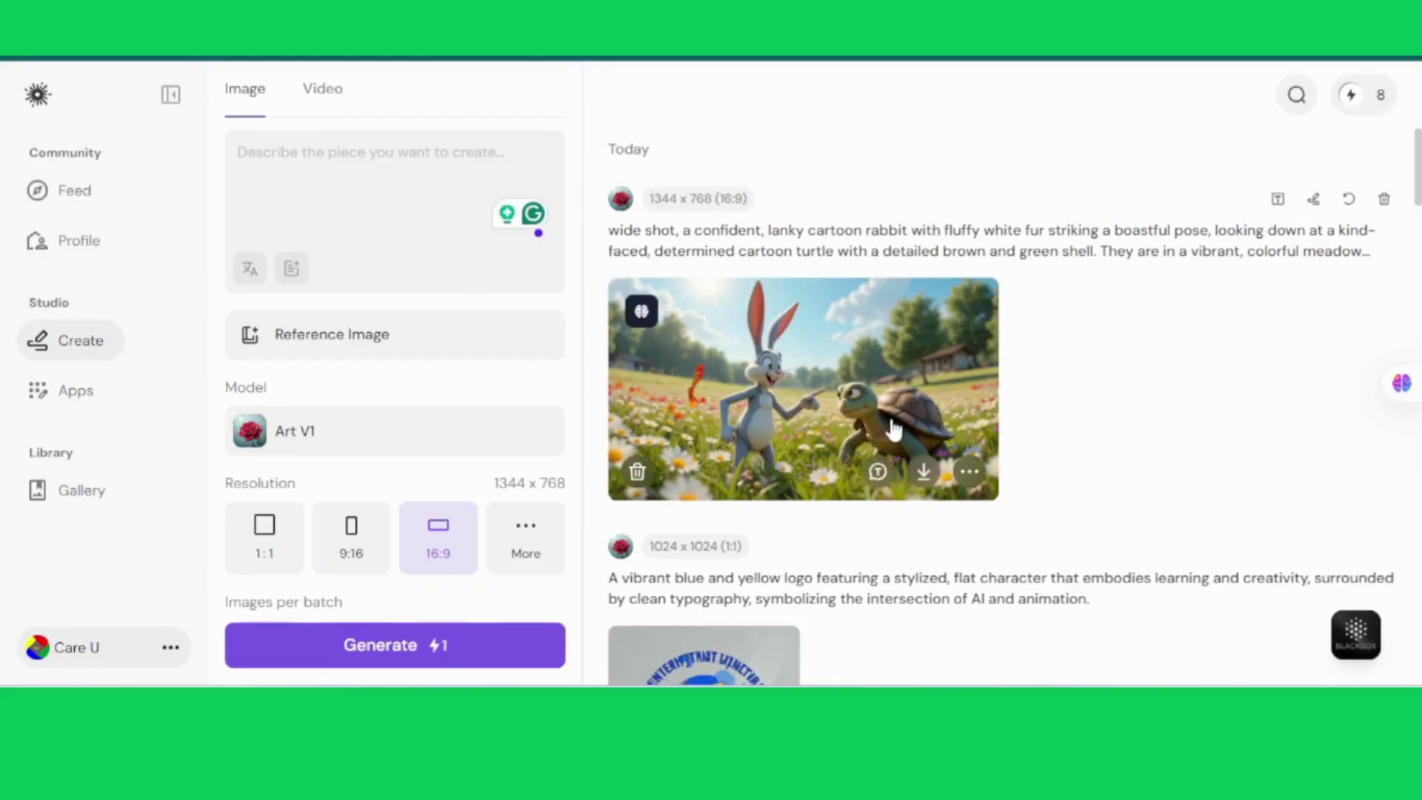
left_click(893, 430)
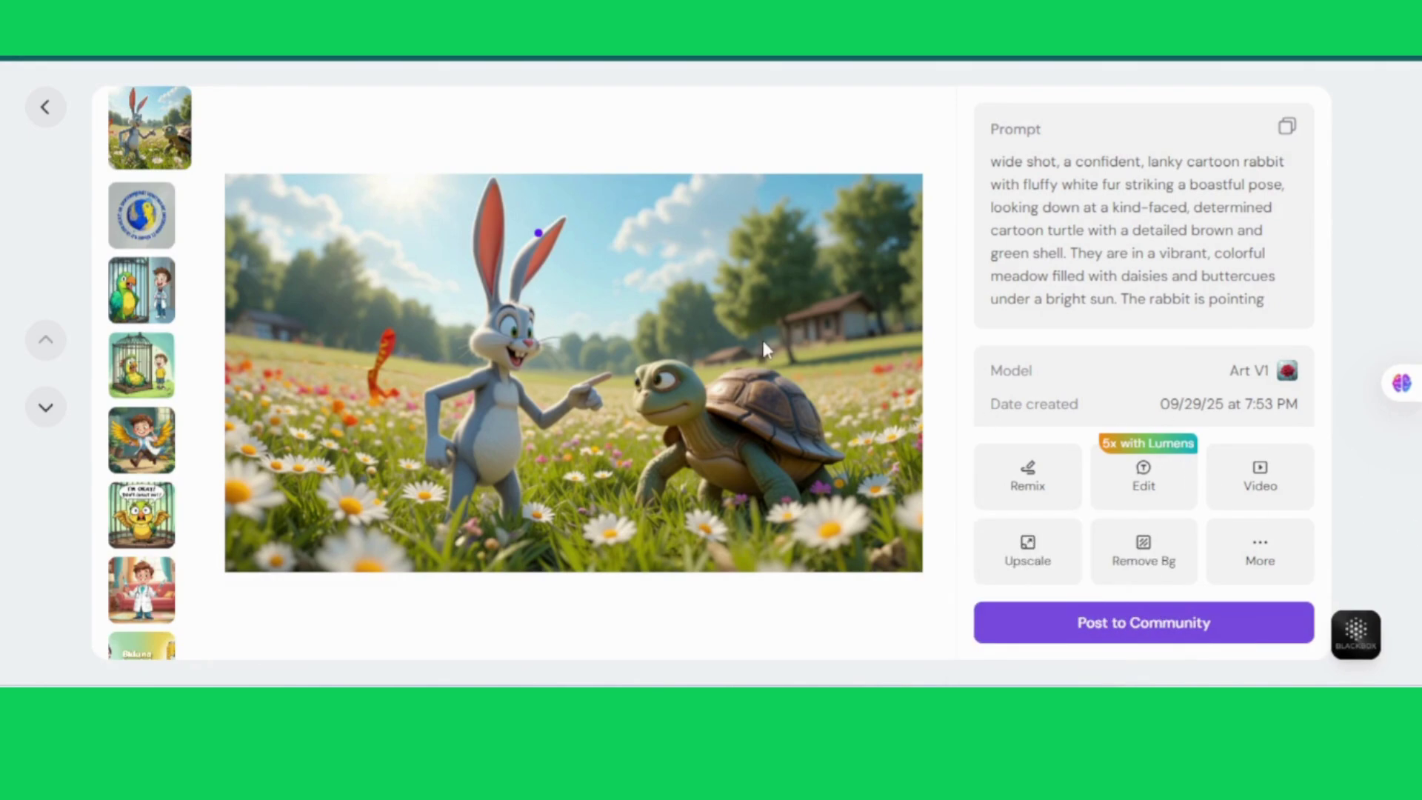
key("Escape")
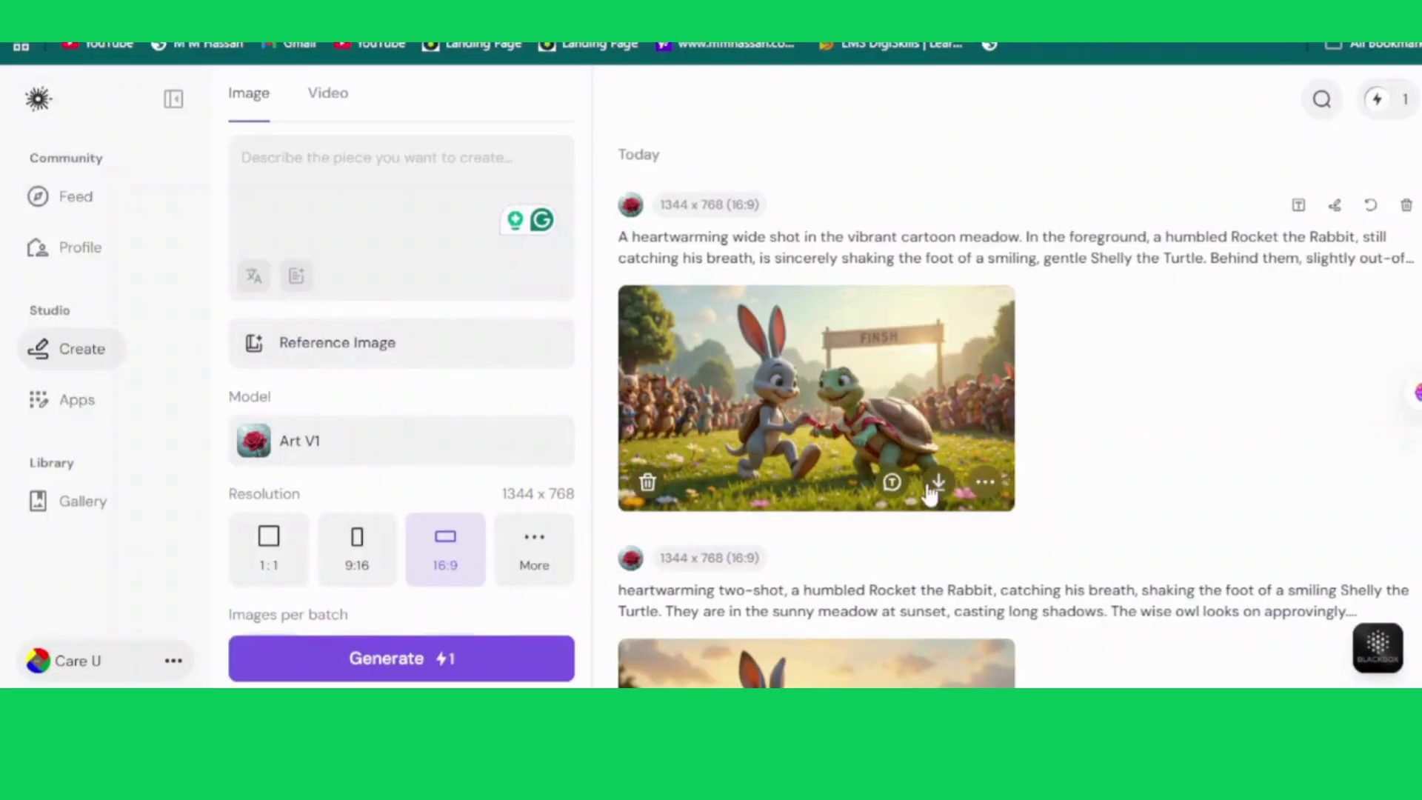
left_click(937, 483)
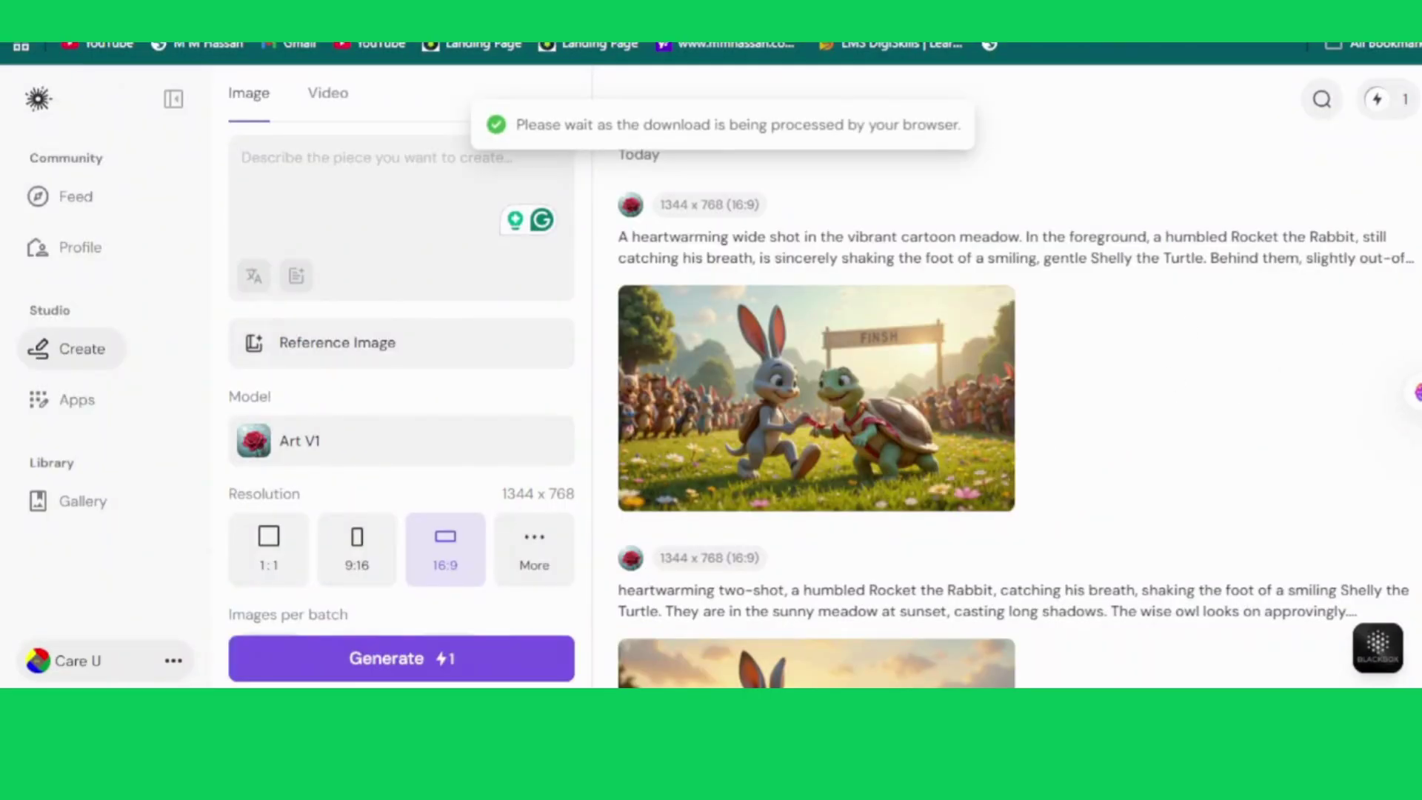
scroll(815, 408, "down", 10)
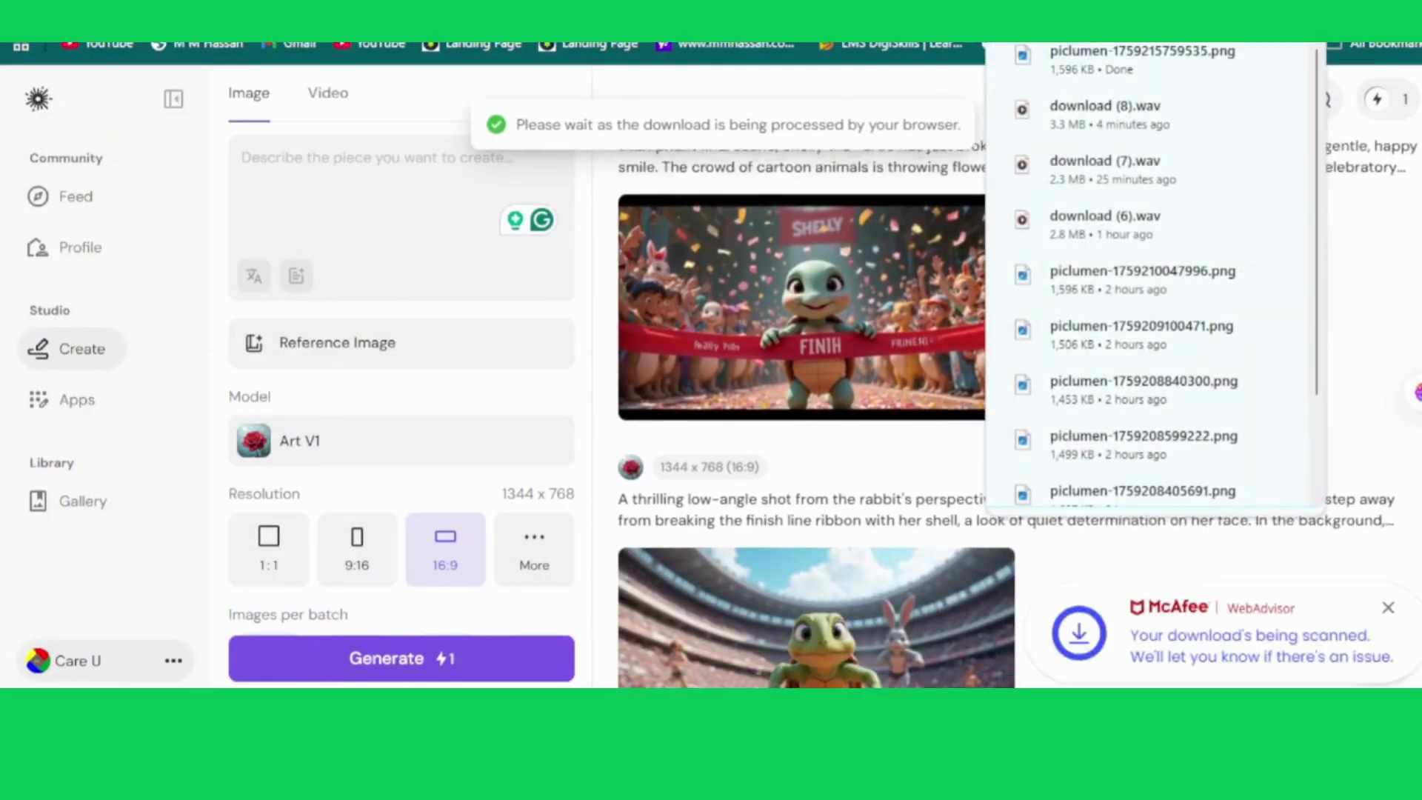
scroll(814, 407, "down", 5)
scroll(1385, 259, "up", 15)
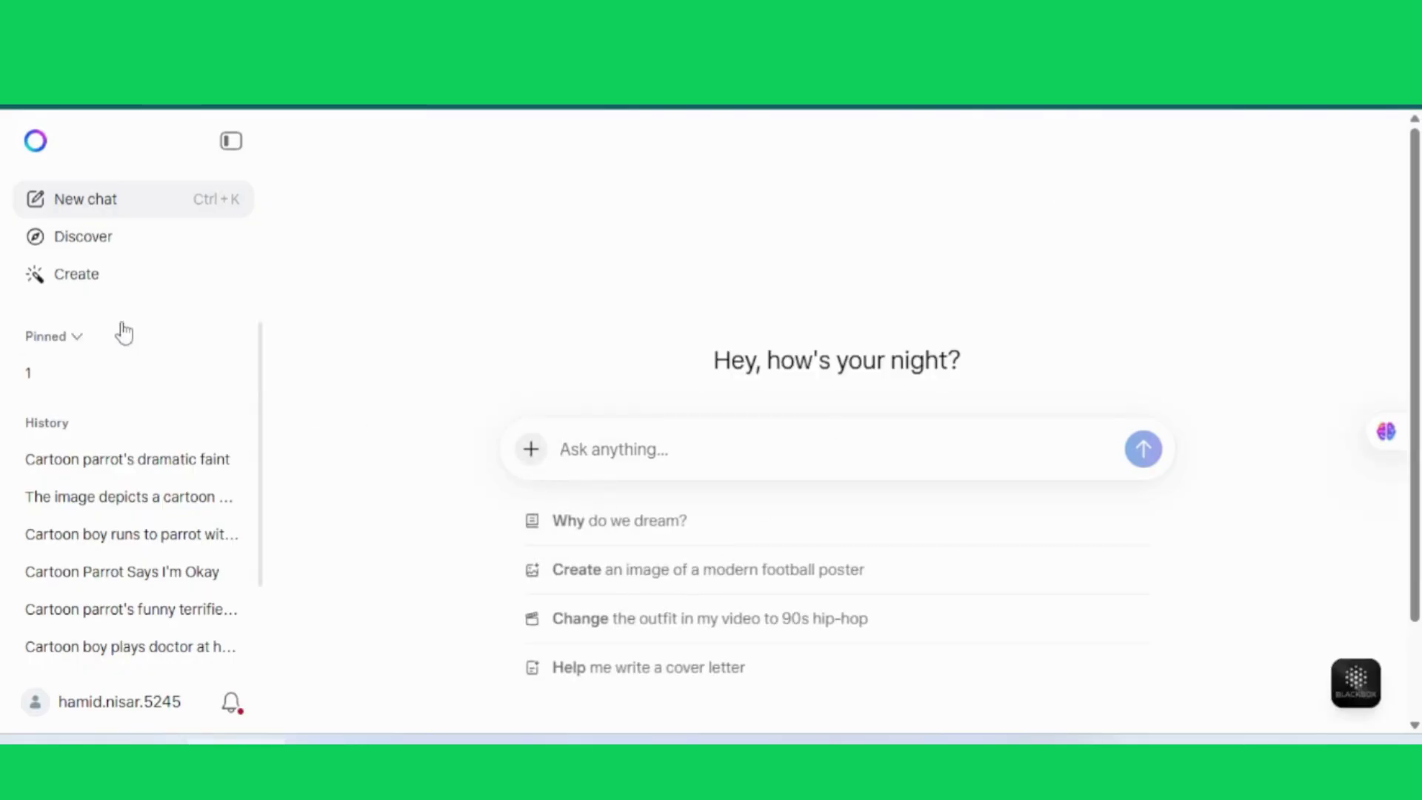
Step: Switch Meta AI to Video and upload piclumen-1759157667511.png from Downloads as the starting image
left_click(93, 291)
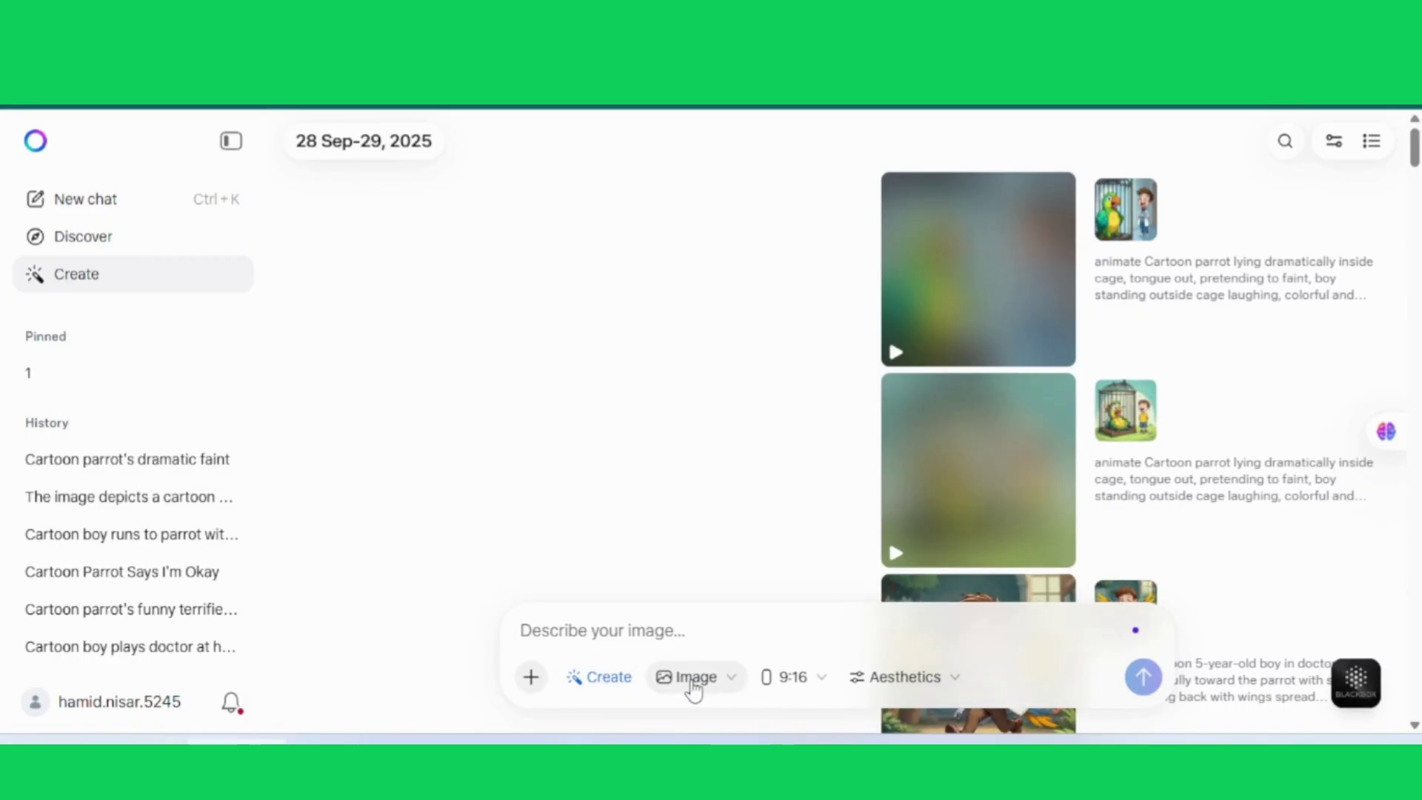
left_click(693, 687)
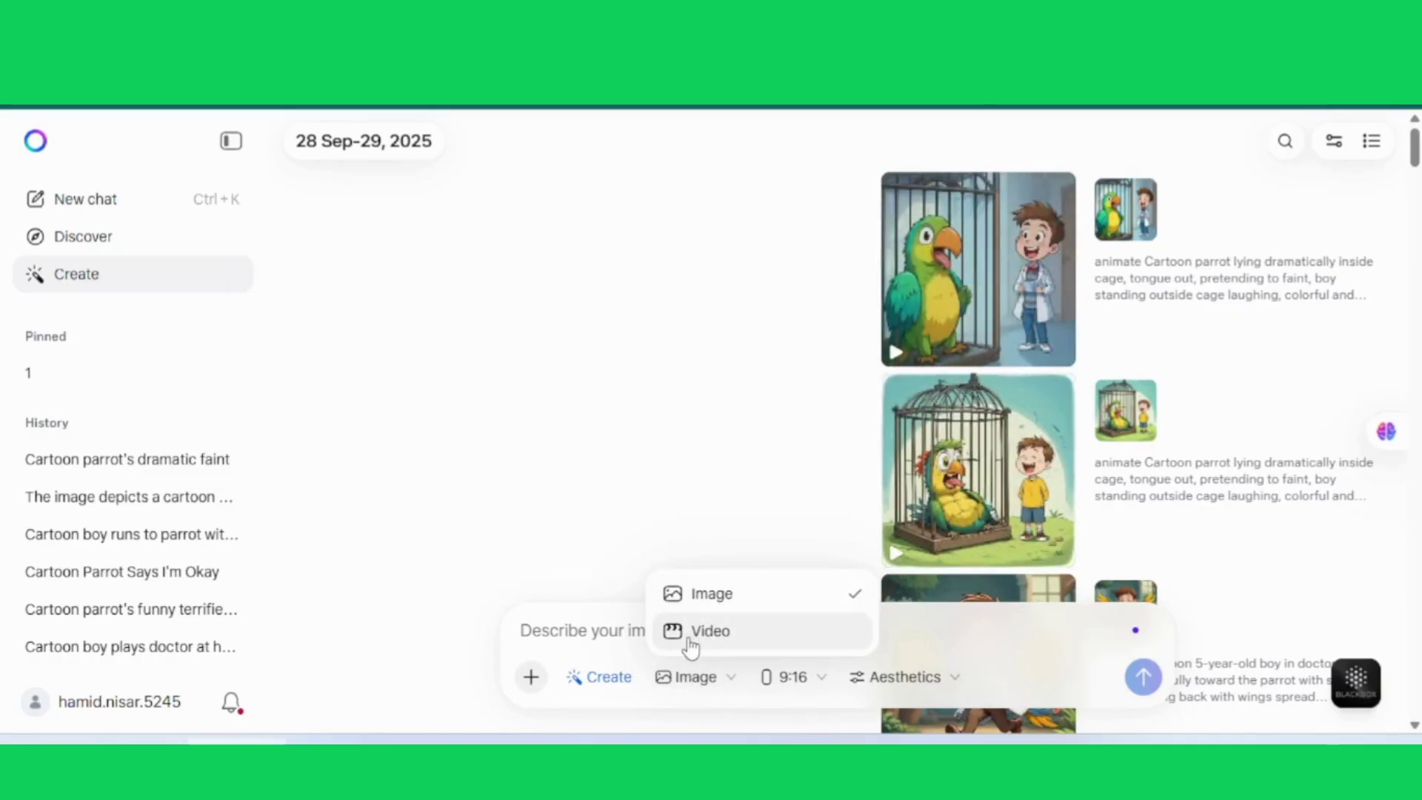
left_click(697, 632)
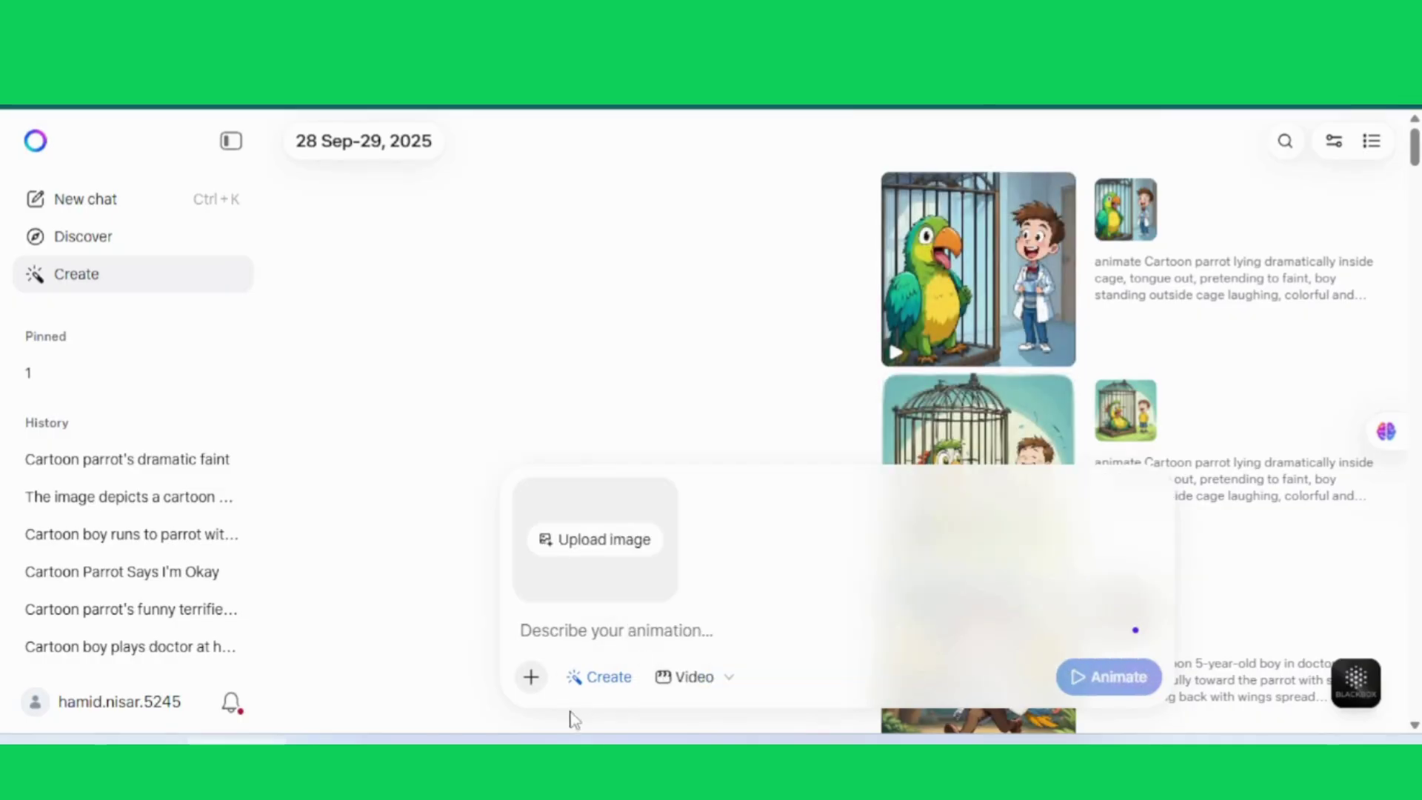
left_click(581, 544)
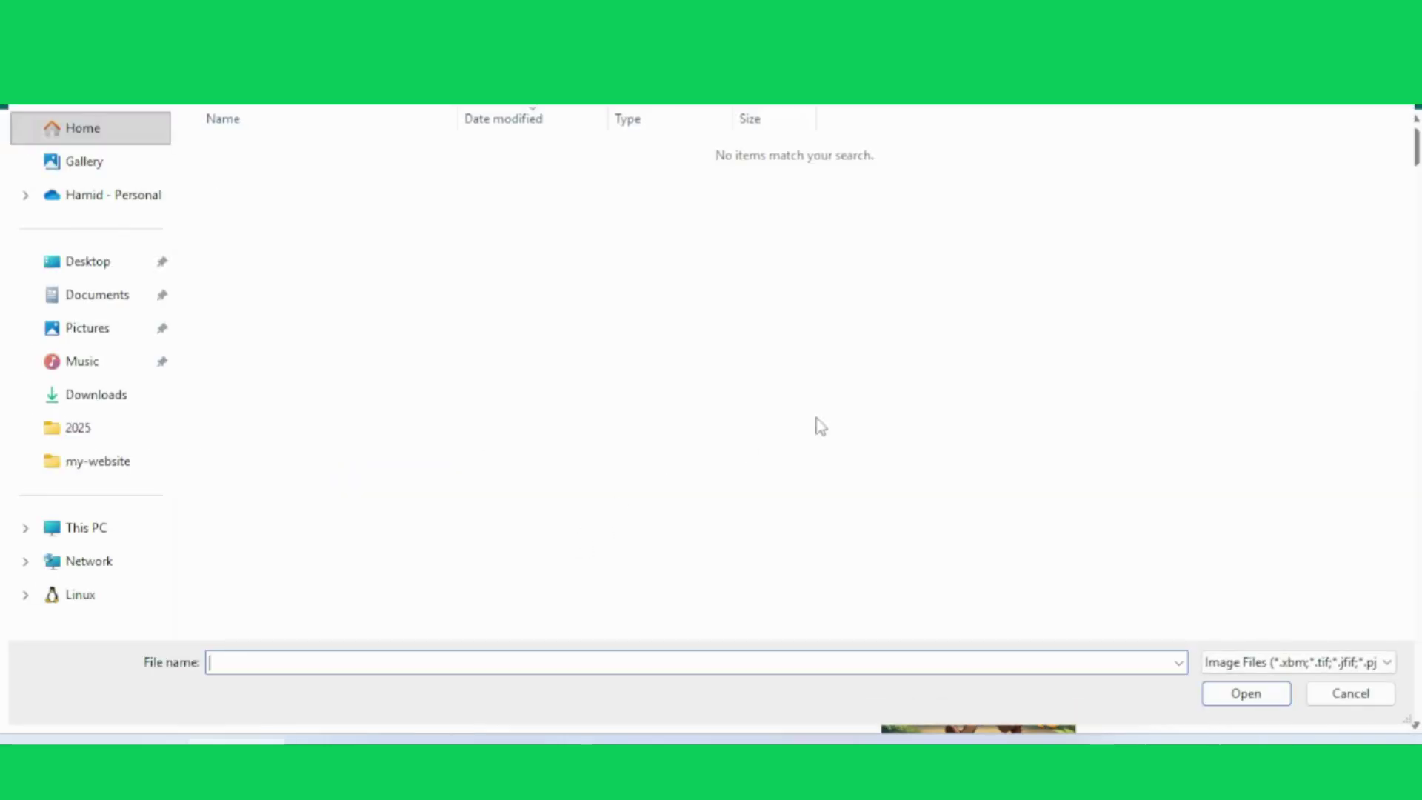
left_click(104, 400)
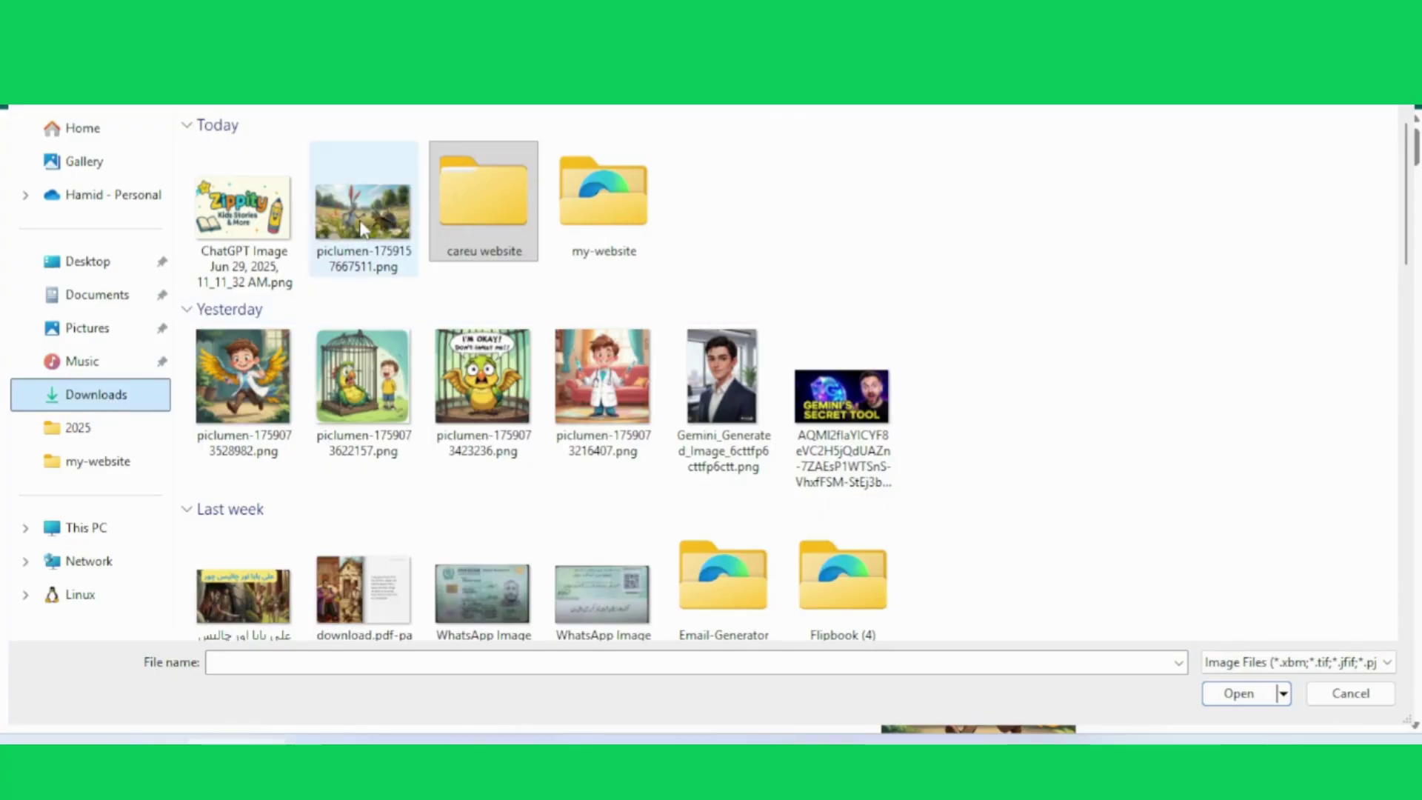
left_click(359, 220)
left_click(1267, 694)
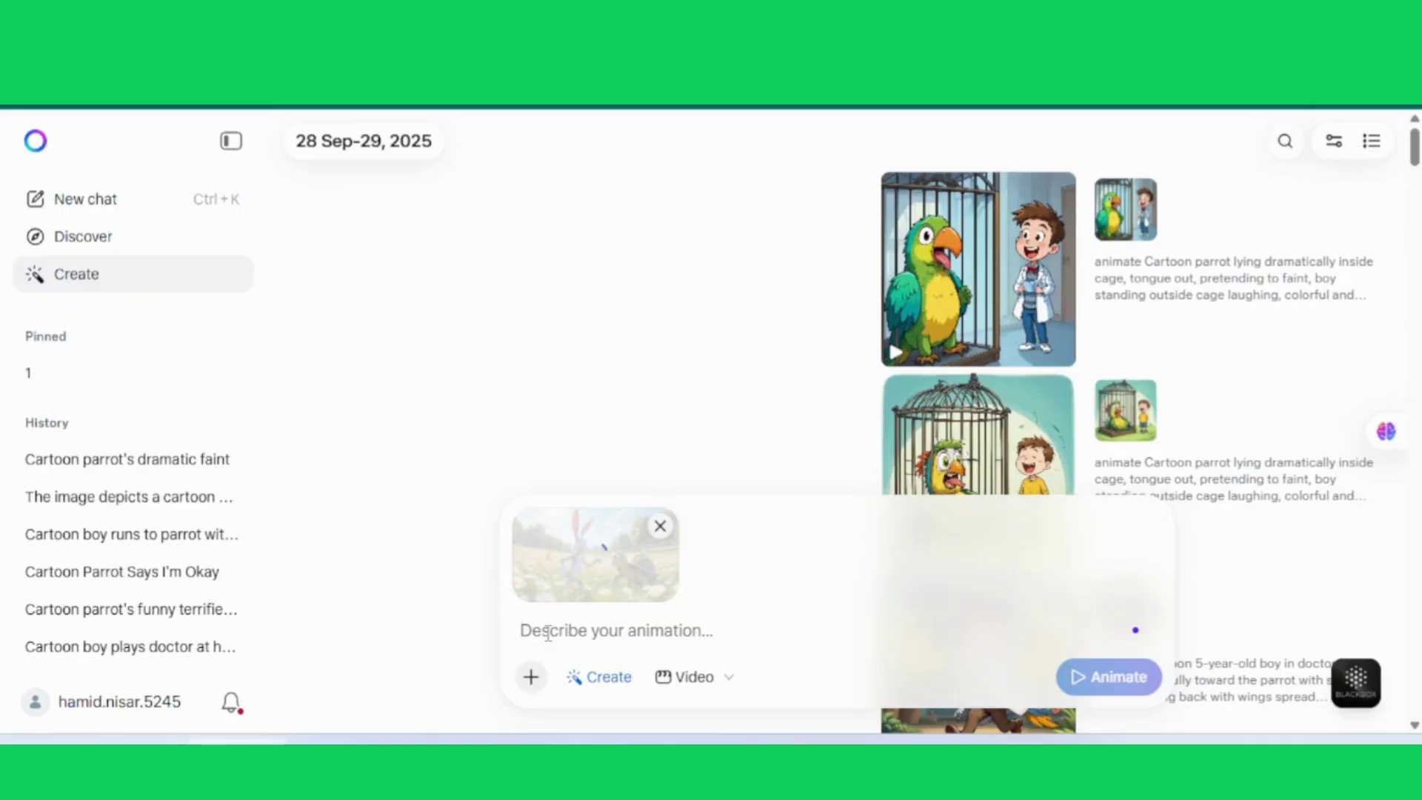
Step: Copy DeepSeek's Scene 1 wide-shot meadow image prompt
right_click(547, 634)
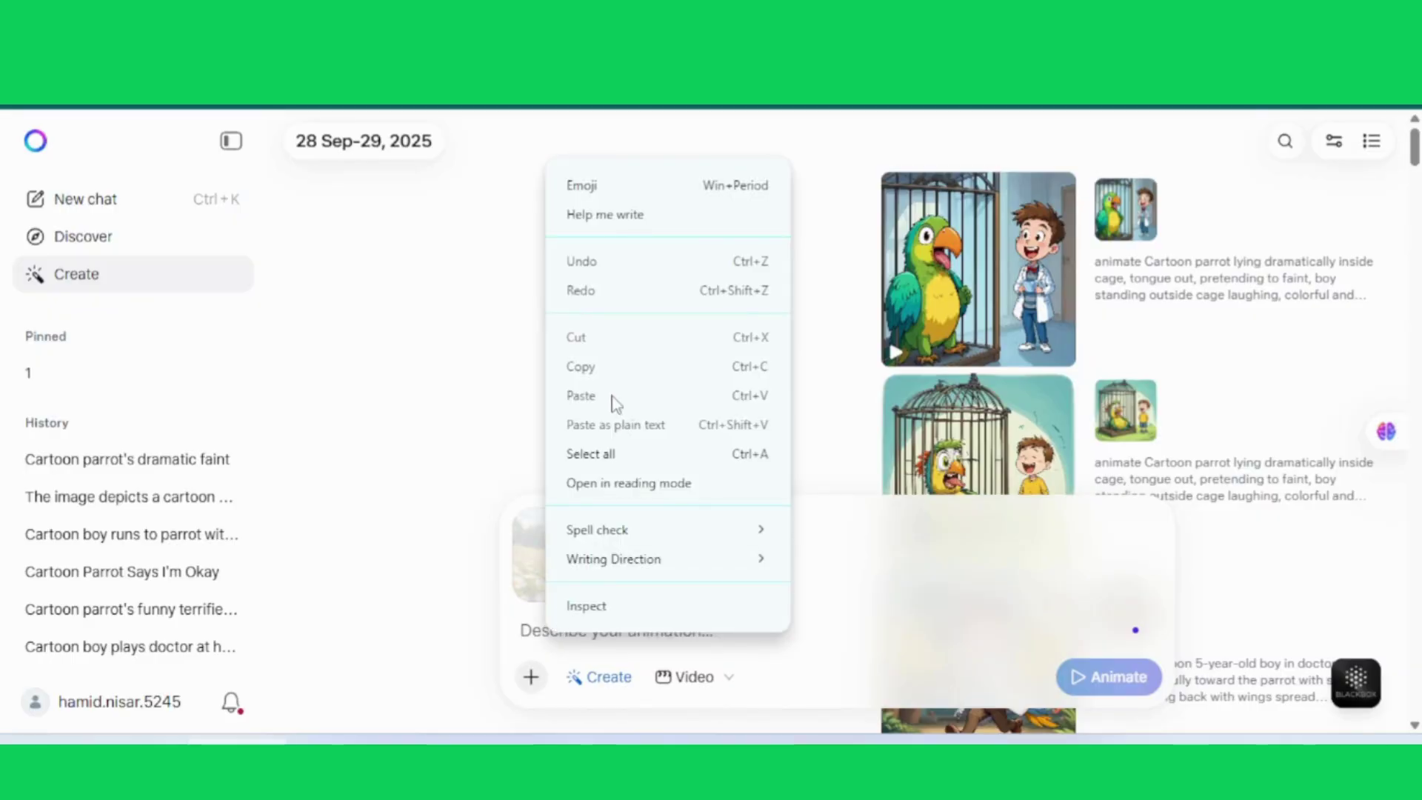
key("Escape")
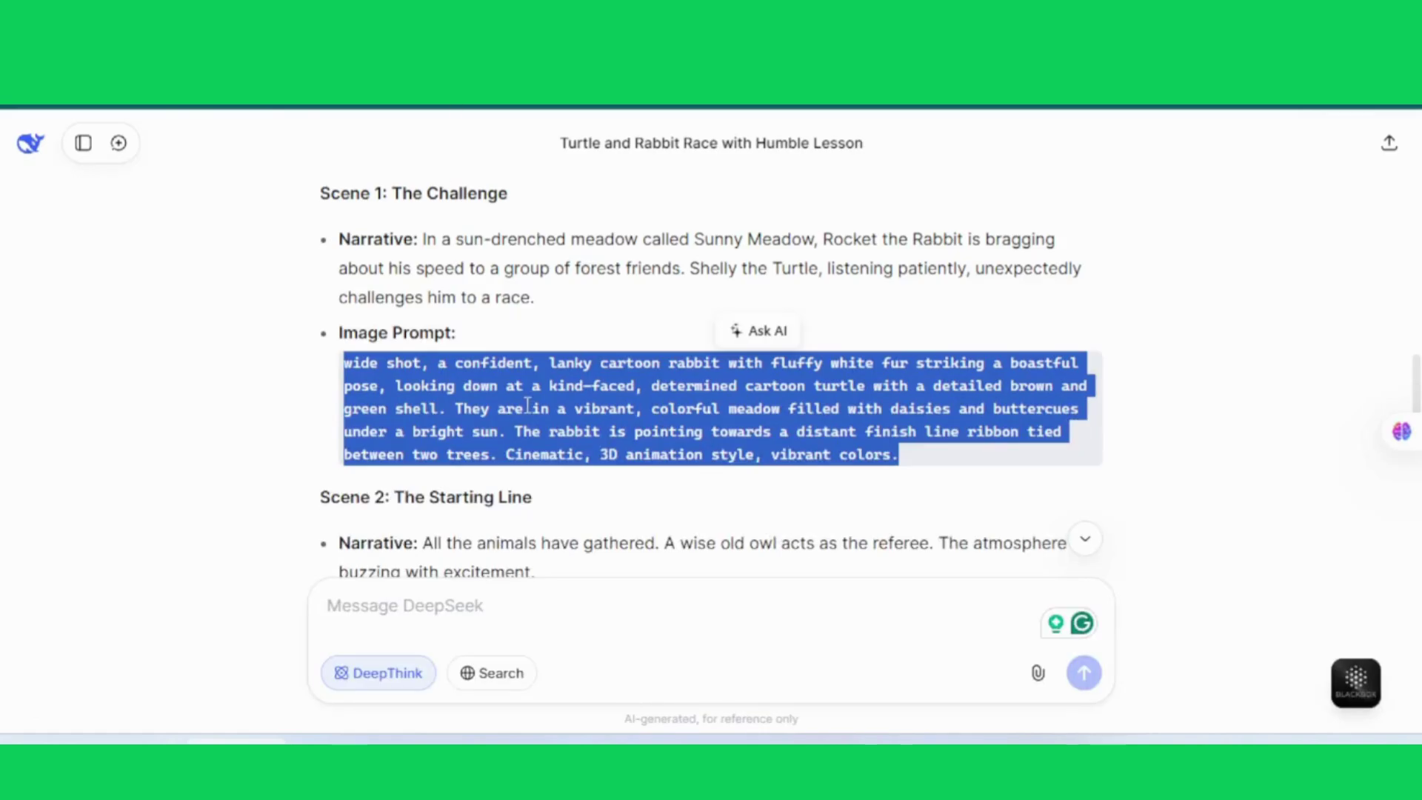
right_click(528, 404)
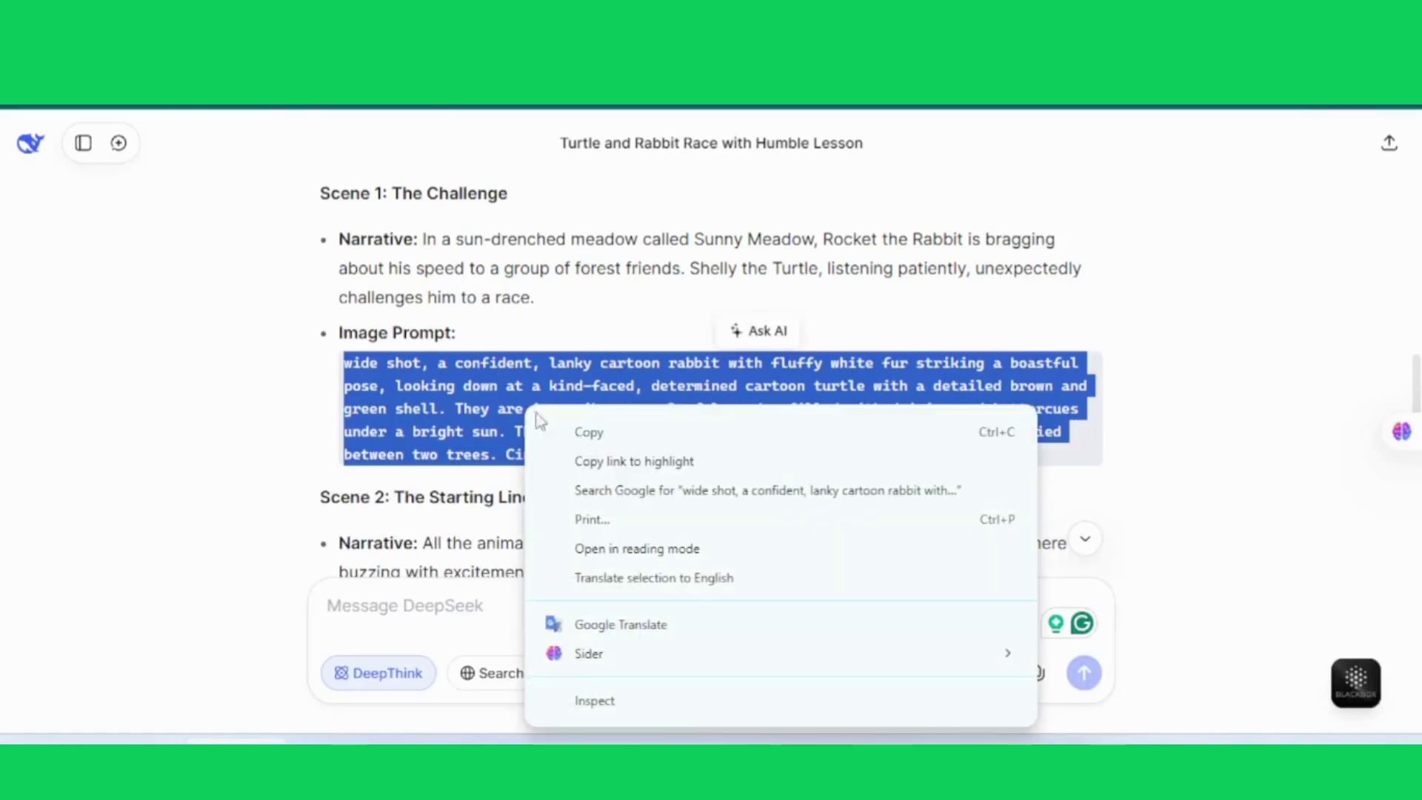
left_click(592, 431)
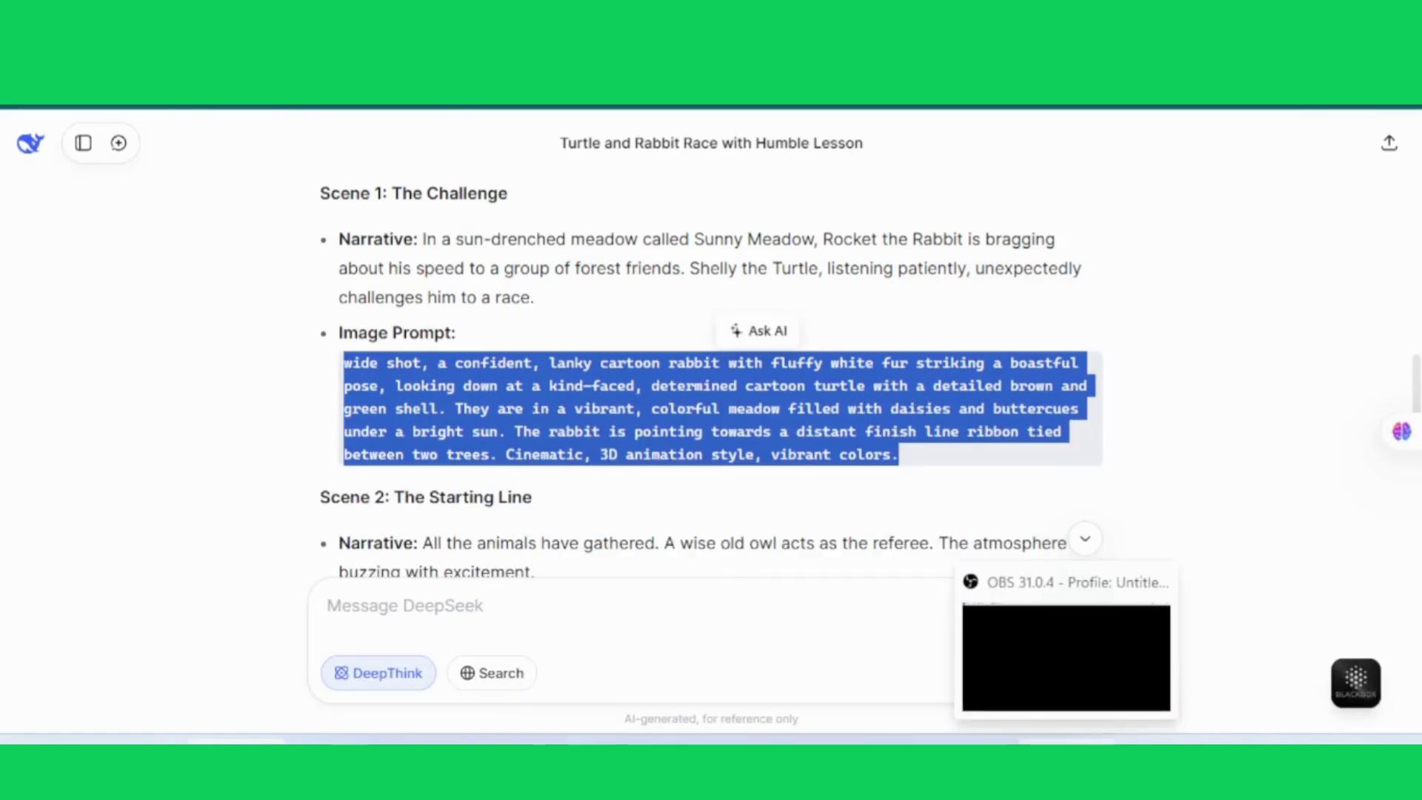
Step: Paste the Scene 1 prompt into Meta AI's animation description and animate the image
mouse_move(962, 740)
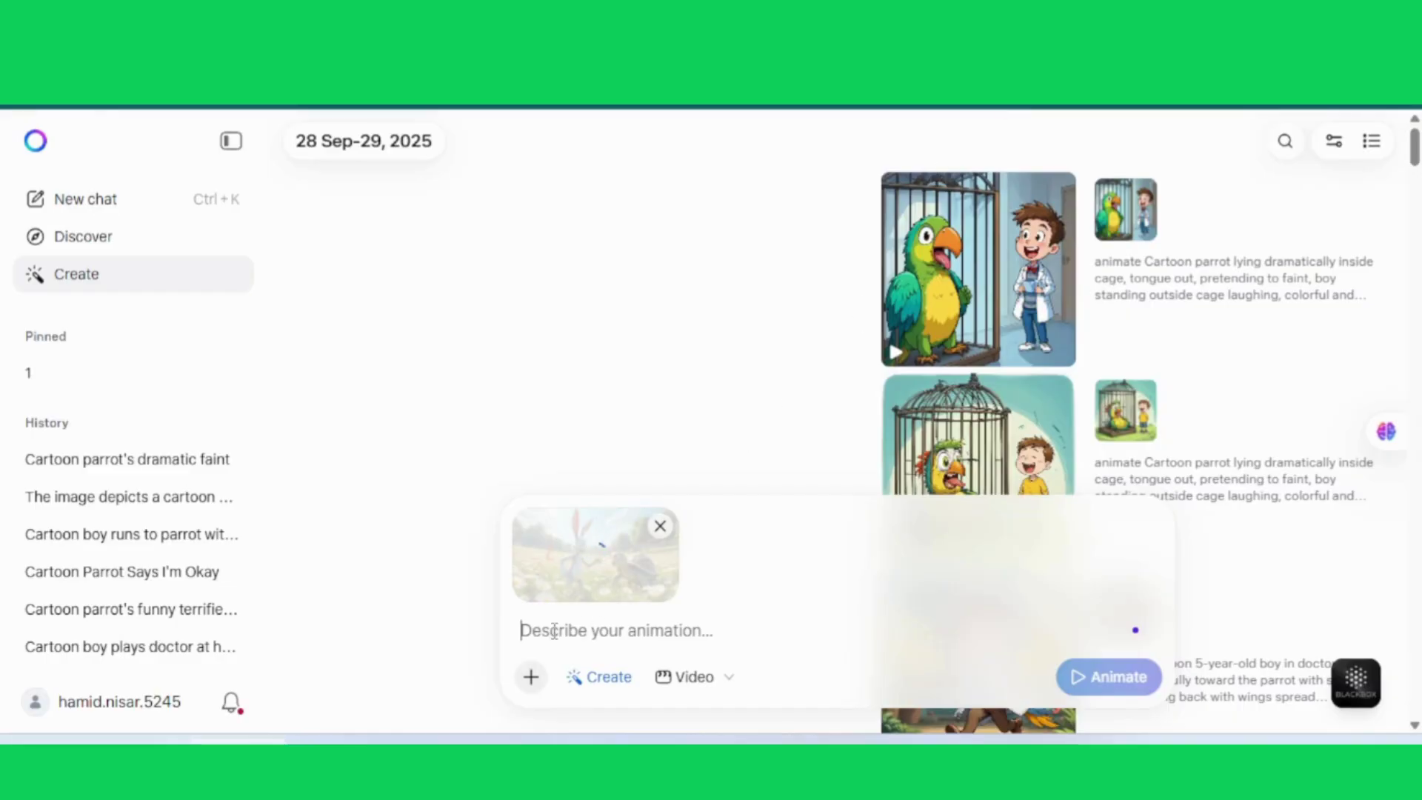
right_click(557, 622)
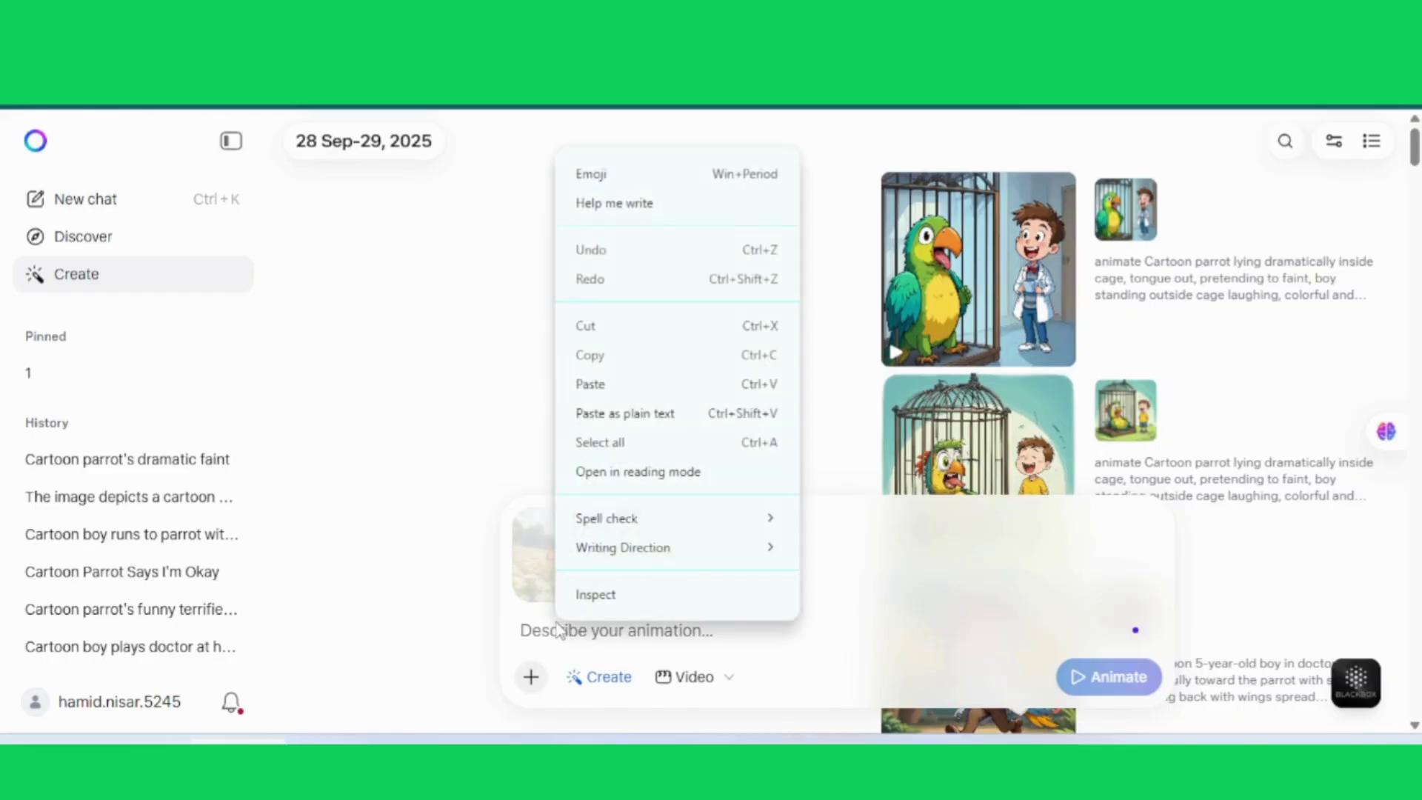
left_click(630, 385)
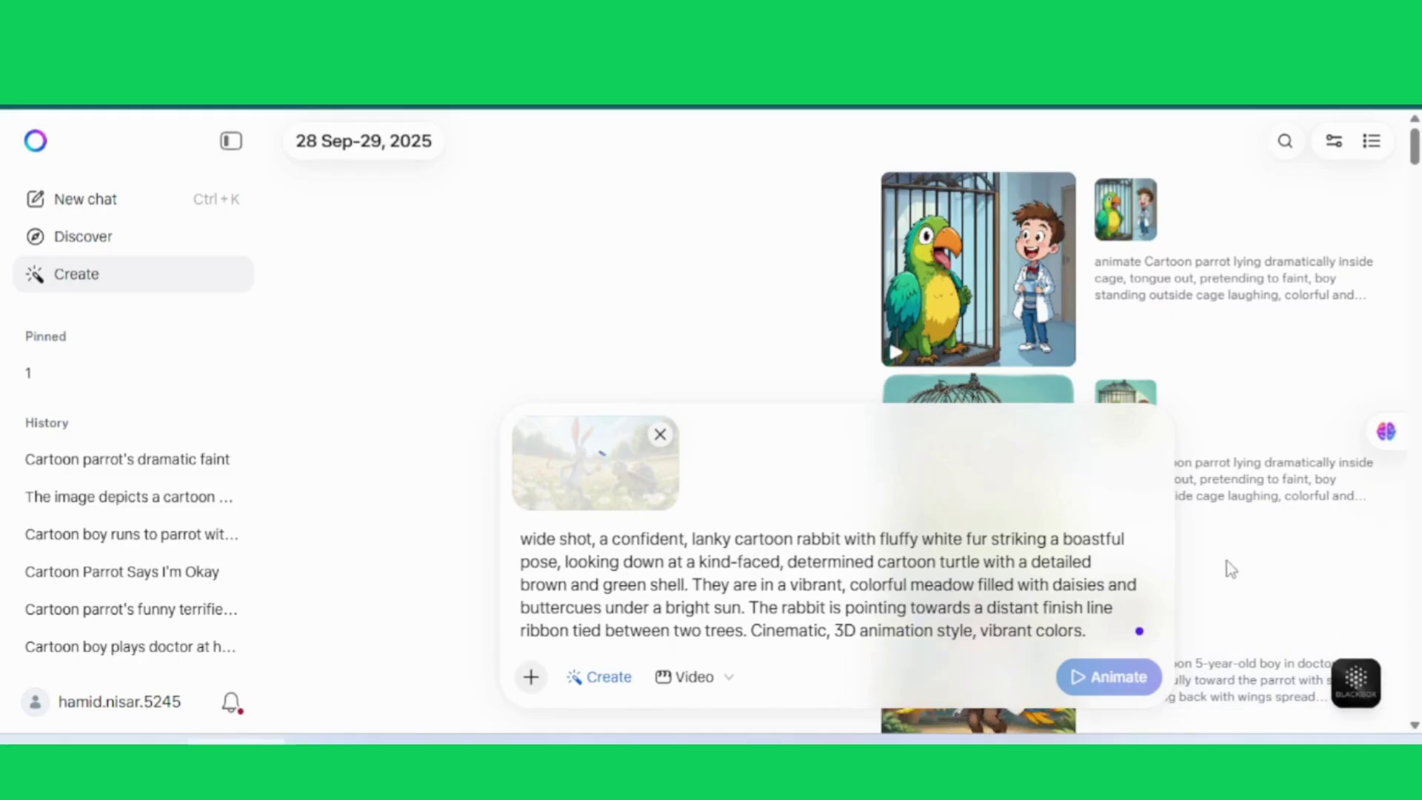
left_click(1103, 677)
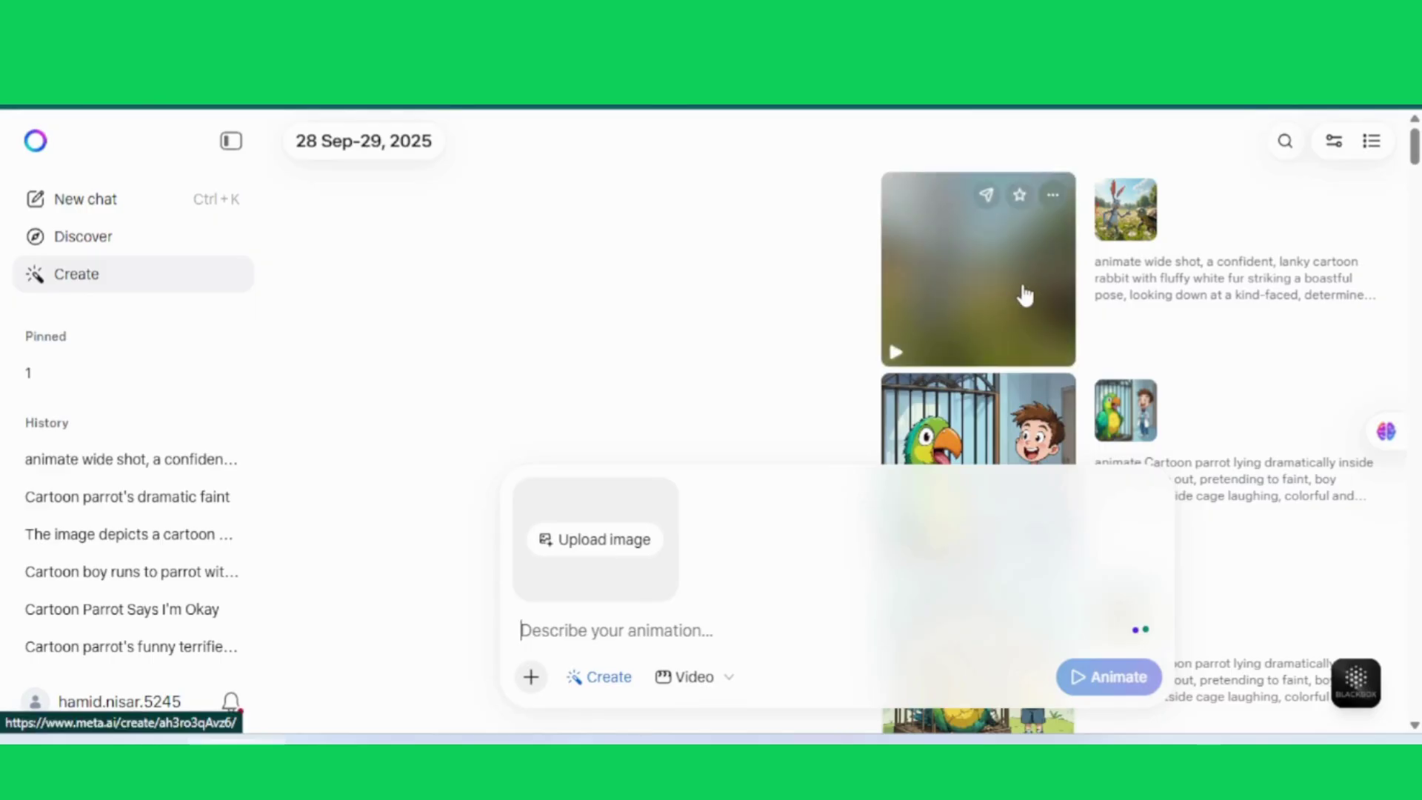
Step: Open the new rabbit-and-turtle meadow video in the large preview and watch it play
left_click(1033, 307)
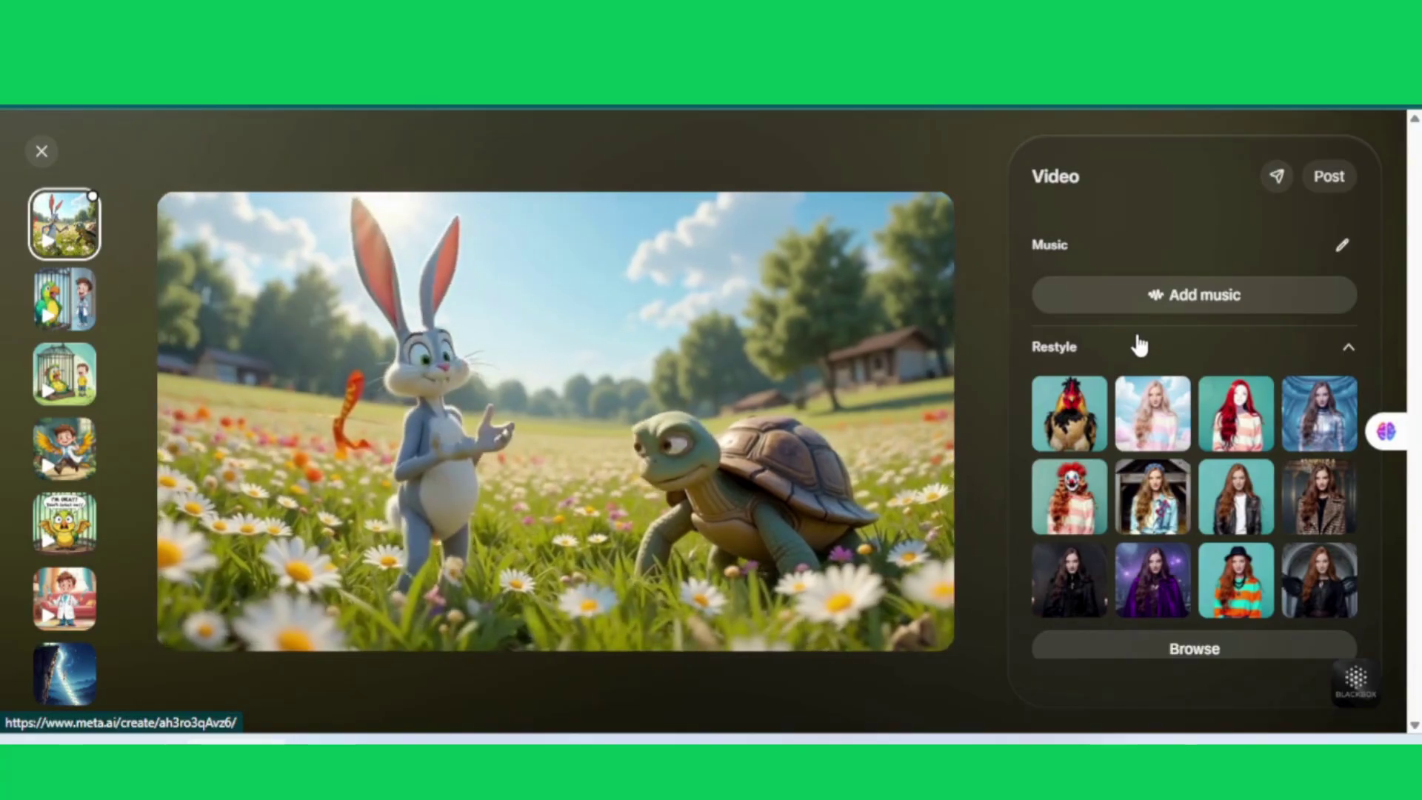
mouse_move(1066, 740)
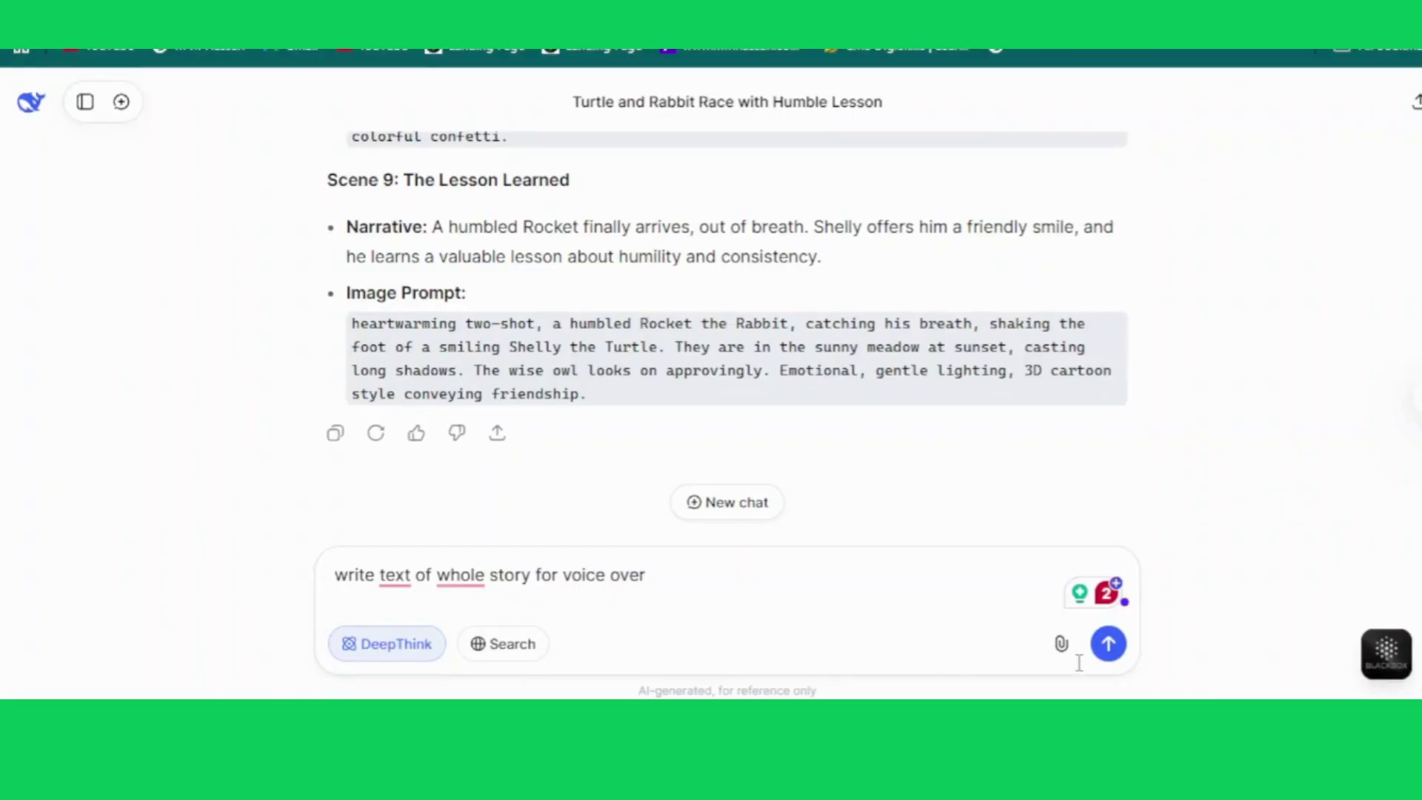
Step: Ask DeepSeek to 'write text of whole story for voice over', then request a brief, interesting rewrite
left_click(1108, 643)
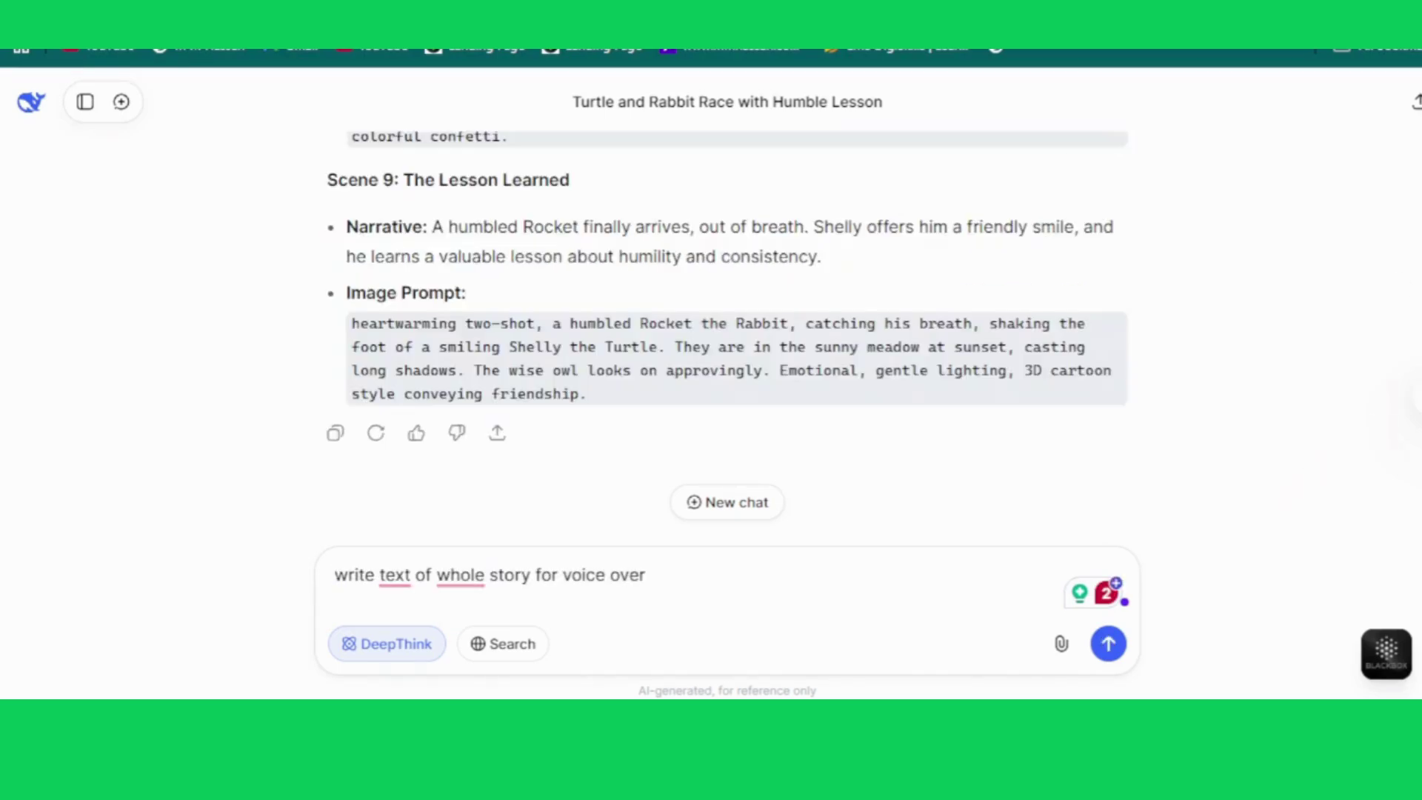
key("Return")
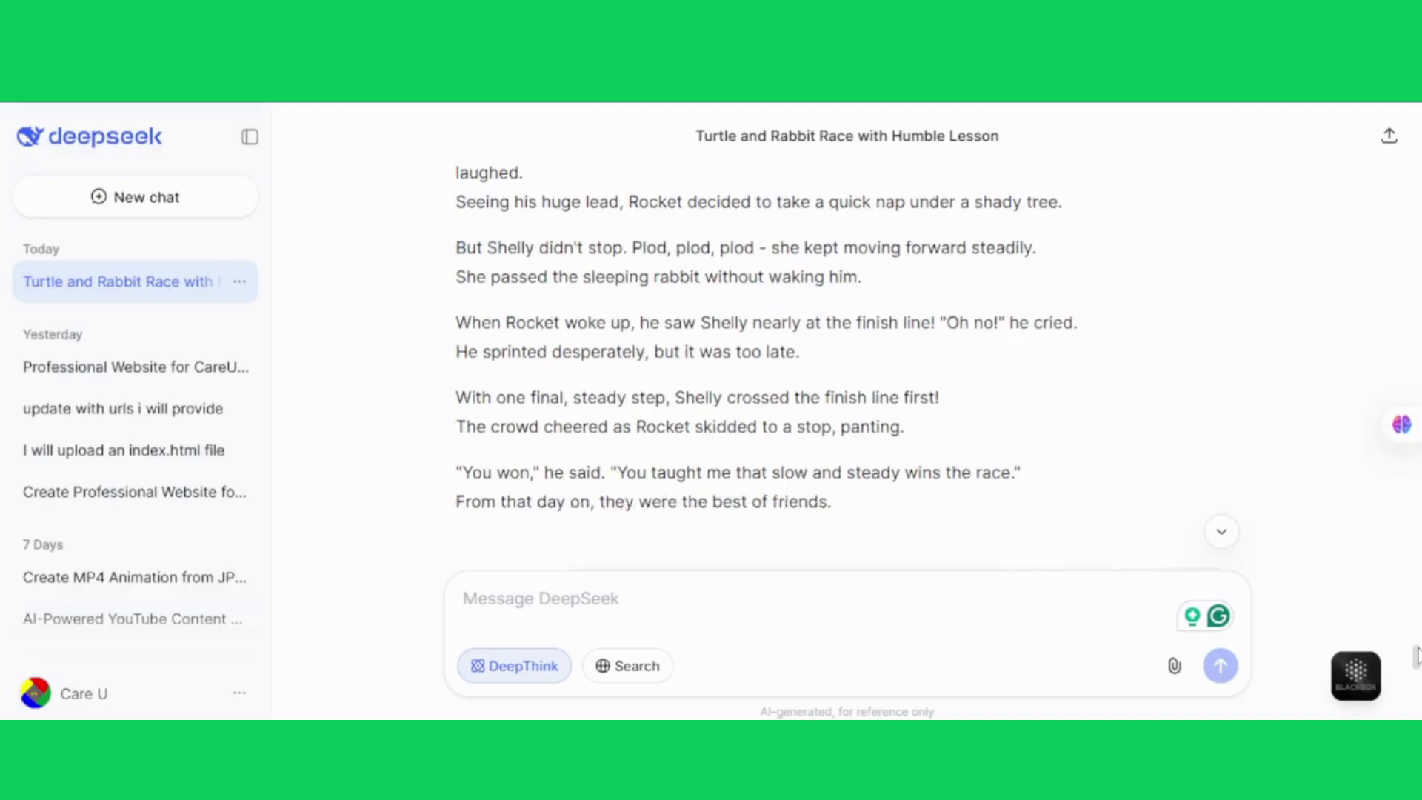
Step: Scroll through DeepSeek's short voiceover story ending with the pair becoming best friends
scroll(1415, 655, "down", 1)
scroll(1415, 652, "up", 5)
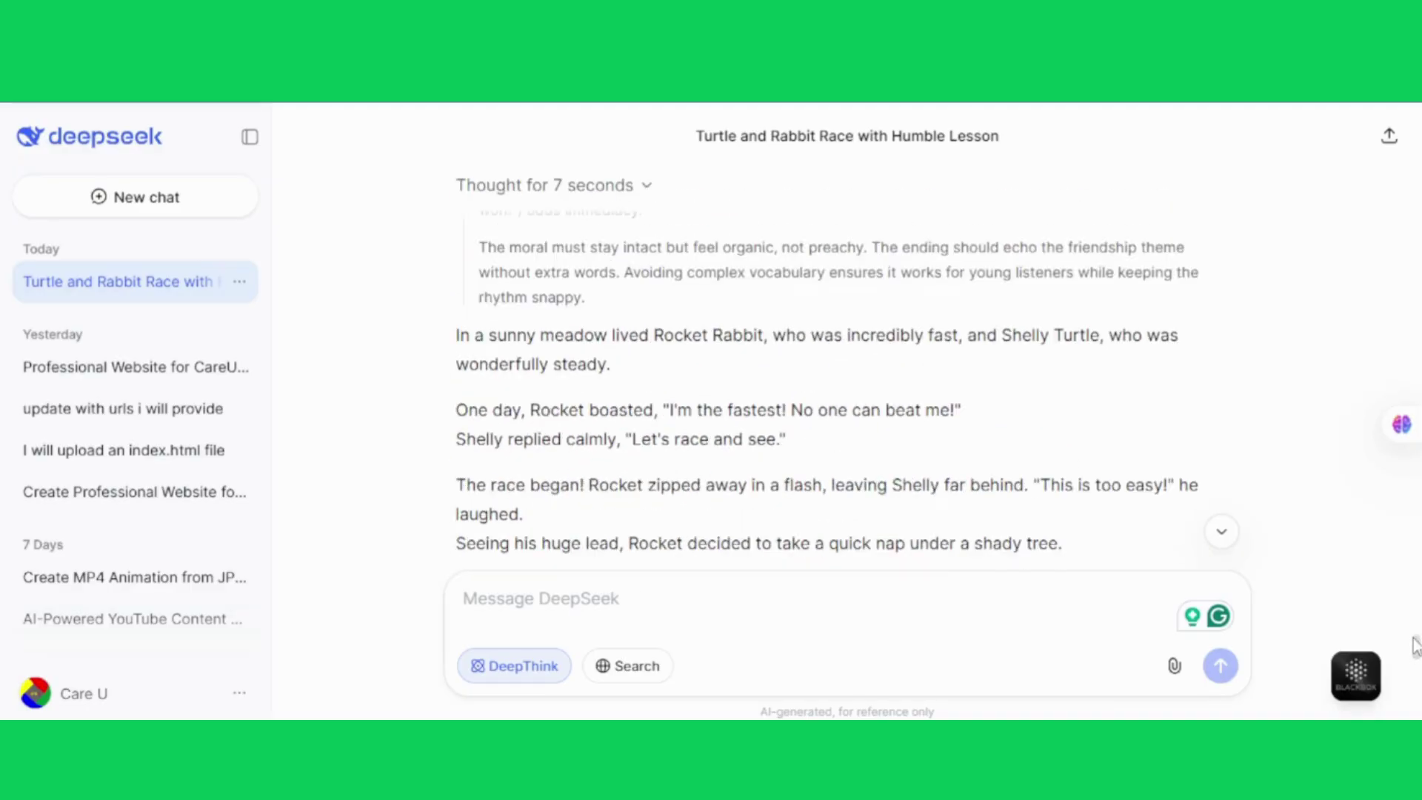
scroll(1415, 642, "up", 3)
scroll(1415, 640, "down", 2)
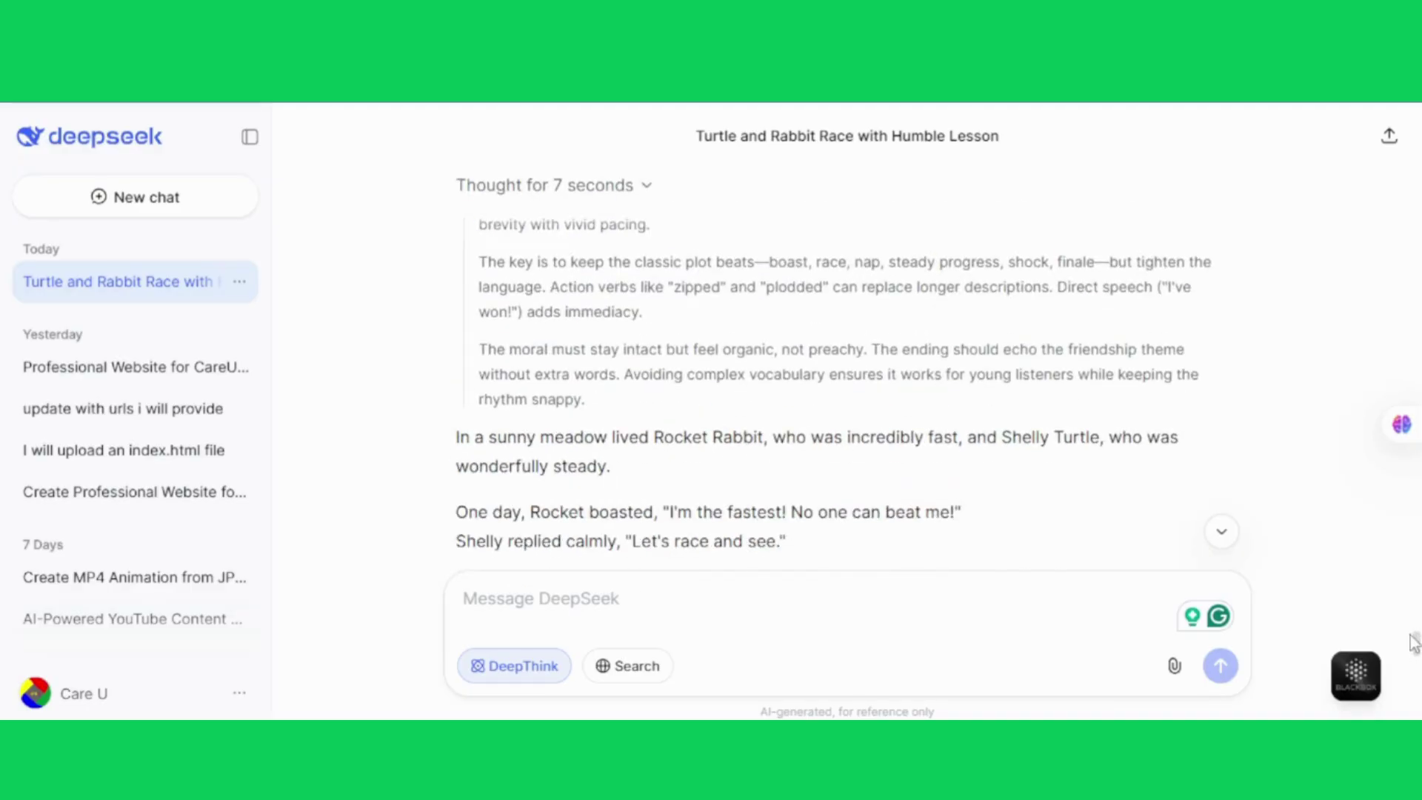
scroll(1415, 642, "down", 4)
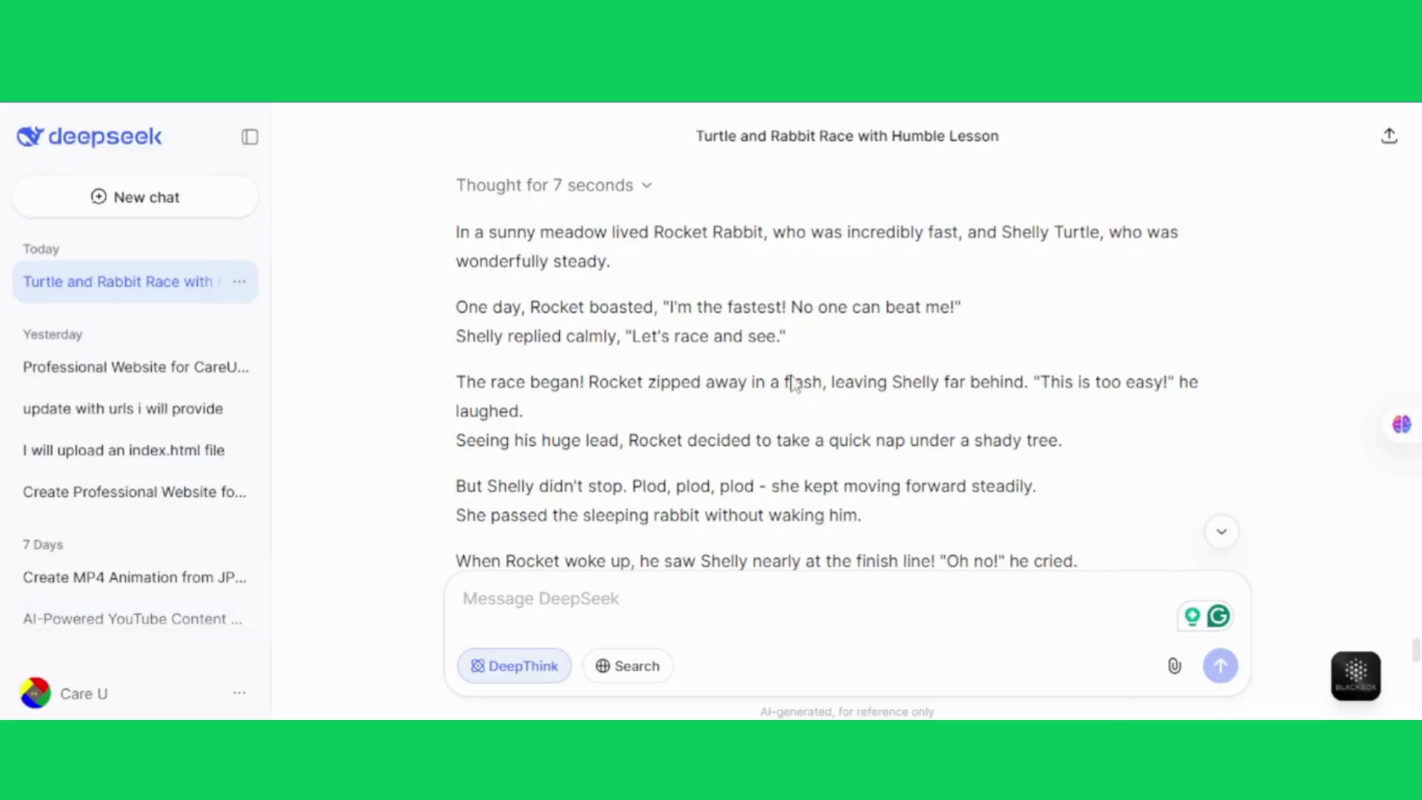
scroll(1417, 639, "up", 3)
scroll(1415, 638, "down", 6)
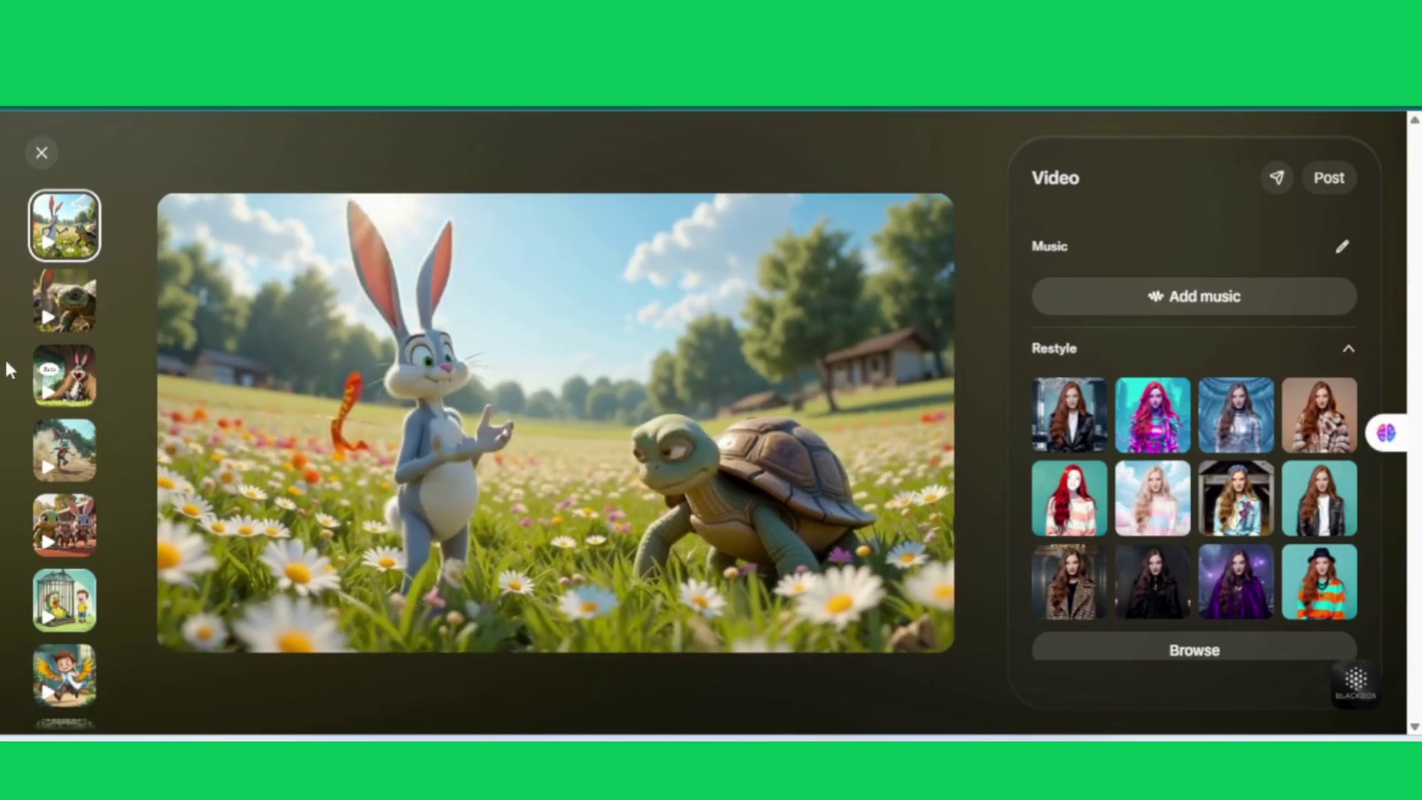
Step: Load the second generated clip, then play the sleeping-bunny clip in the Meta AI viewer
left_click(61, 306)
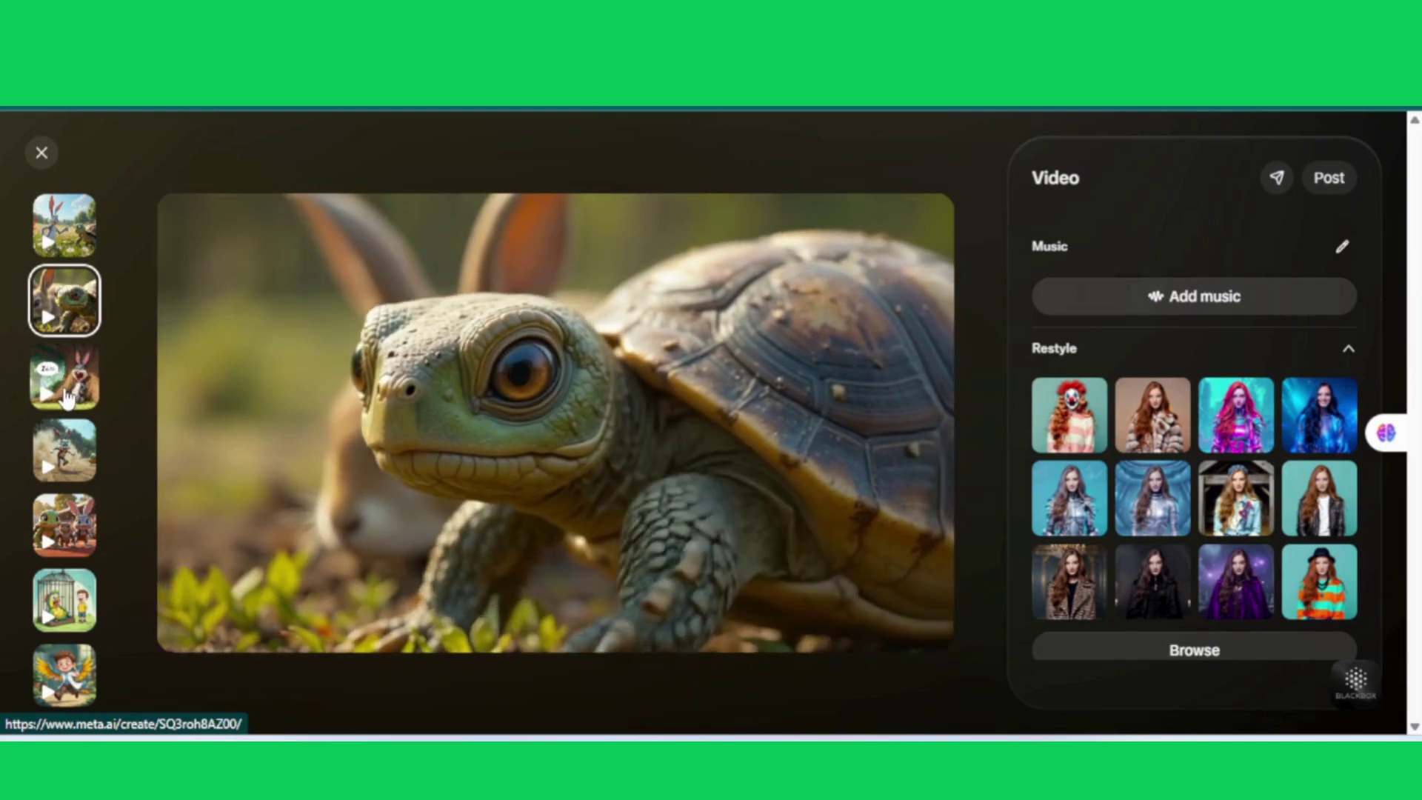
left_click(65, 393)
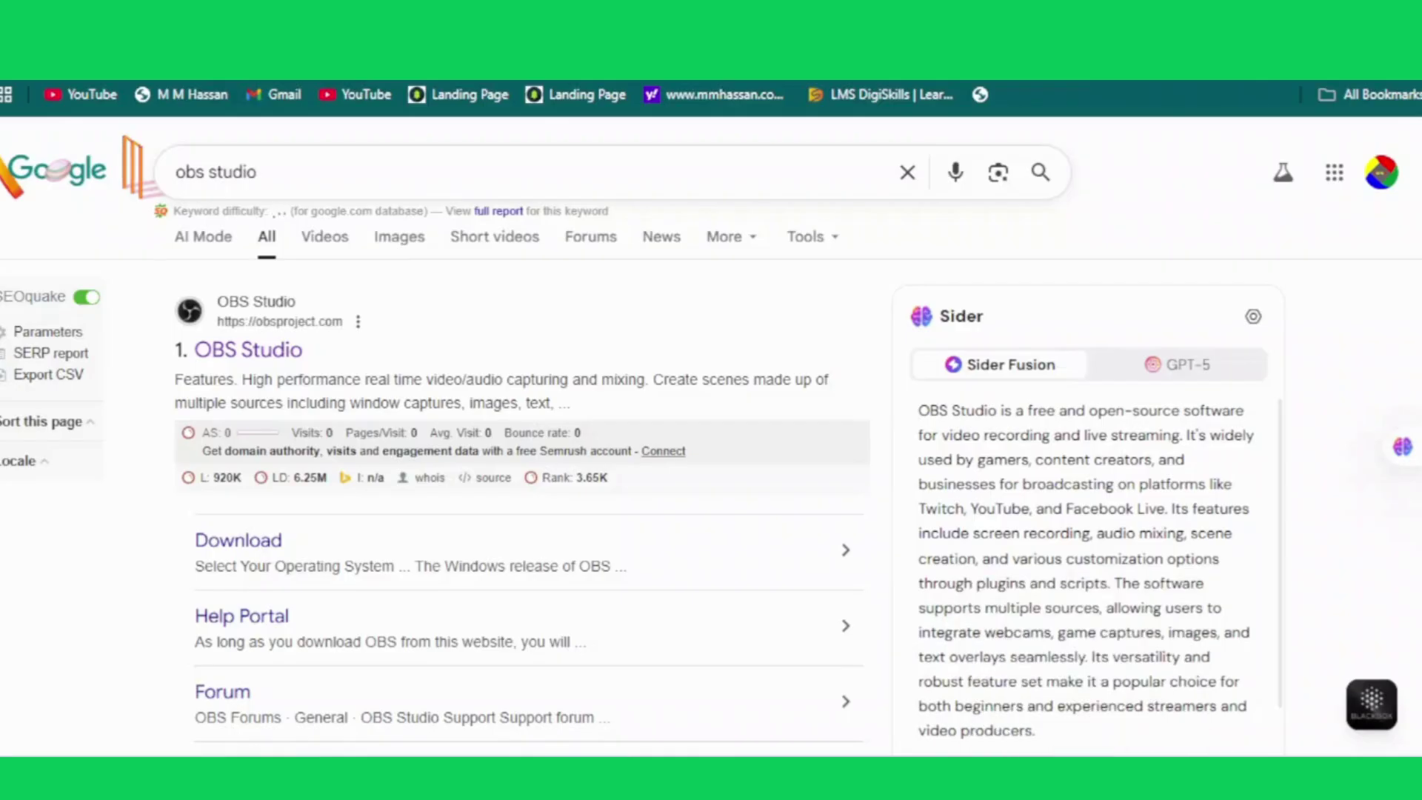
Step: Open the official OBS Studio site from the results and scroll down its homepage
left_click(261, 354)
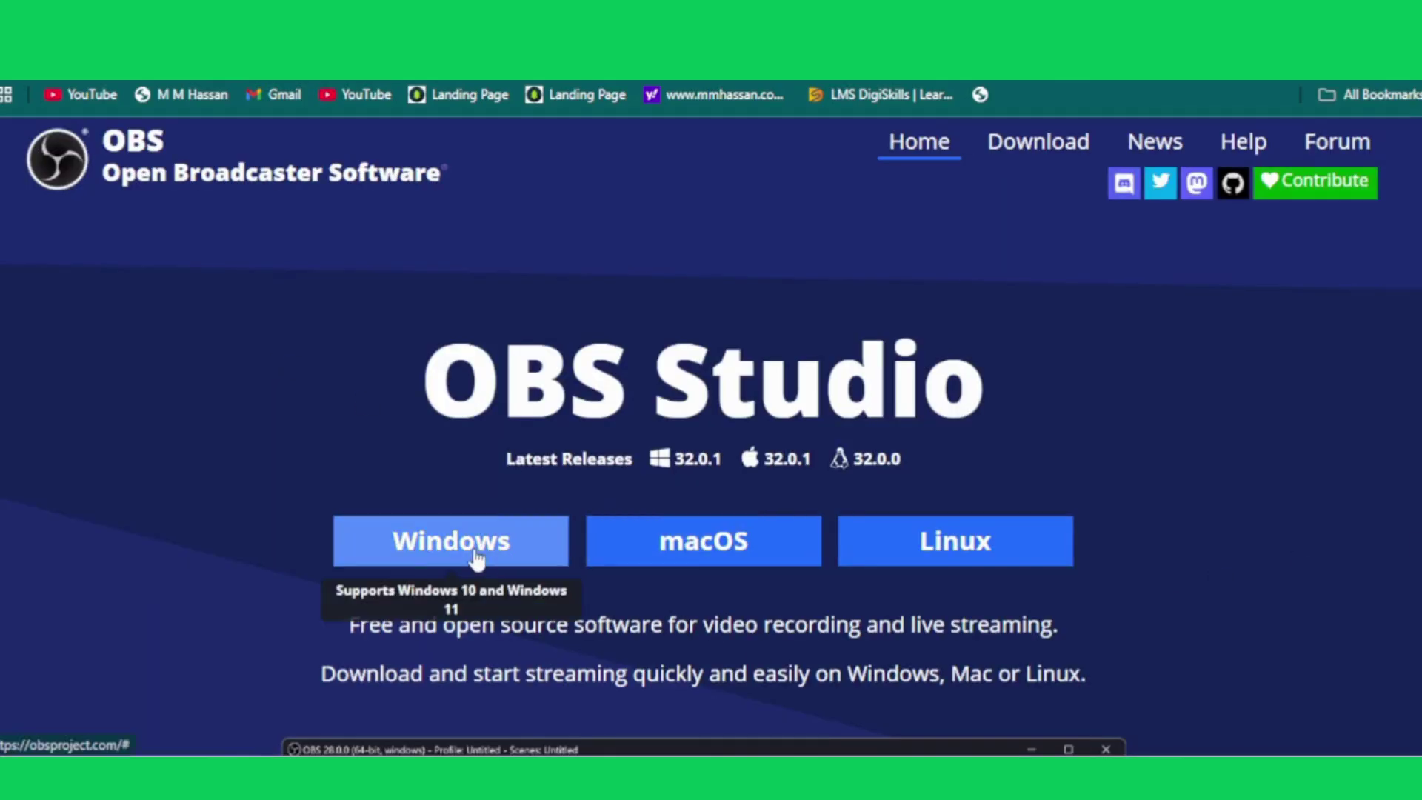
scroll(703, 541, "down", 6)
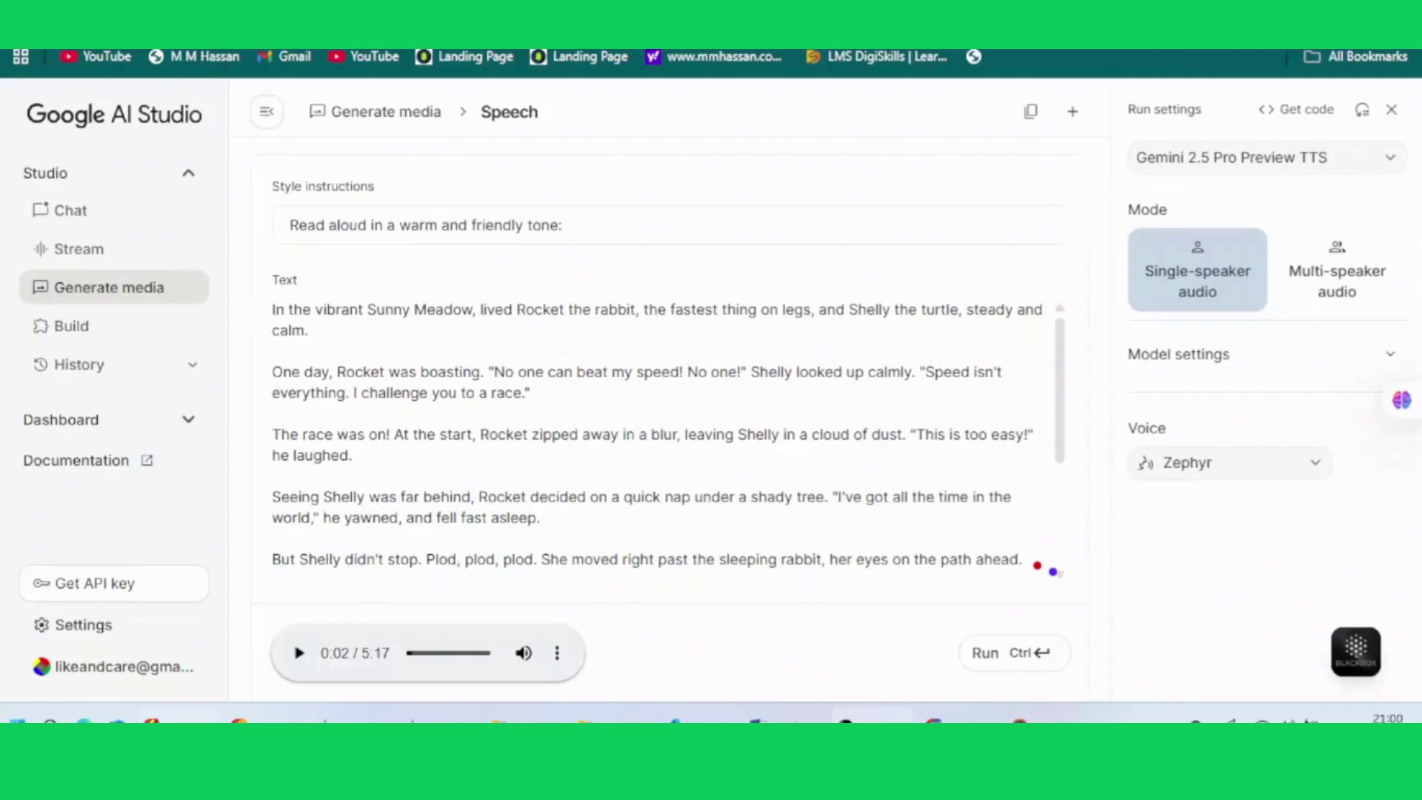
Step: Run speech generation of the race story in Zephyr and scroll the text to its end
left_click(988, 655)
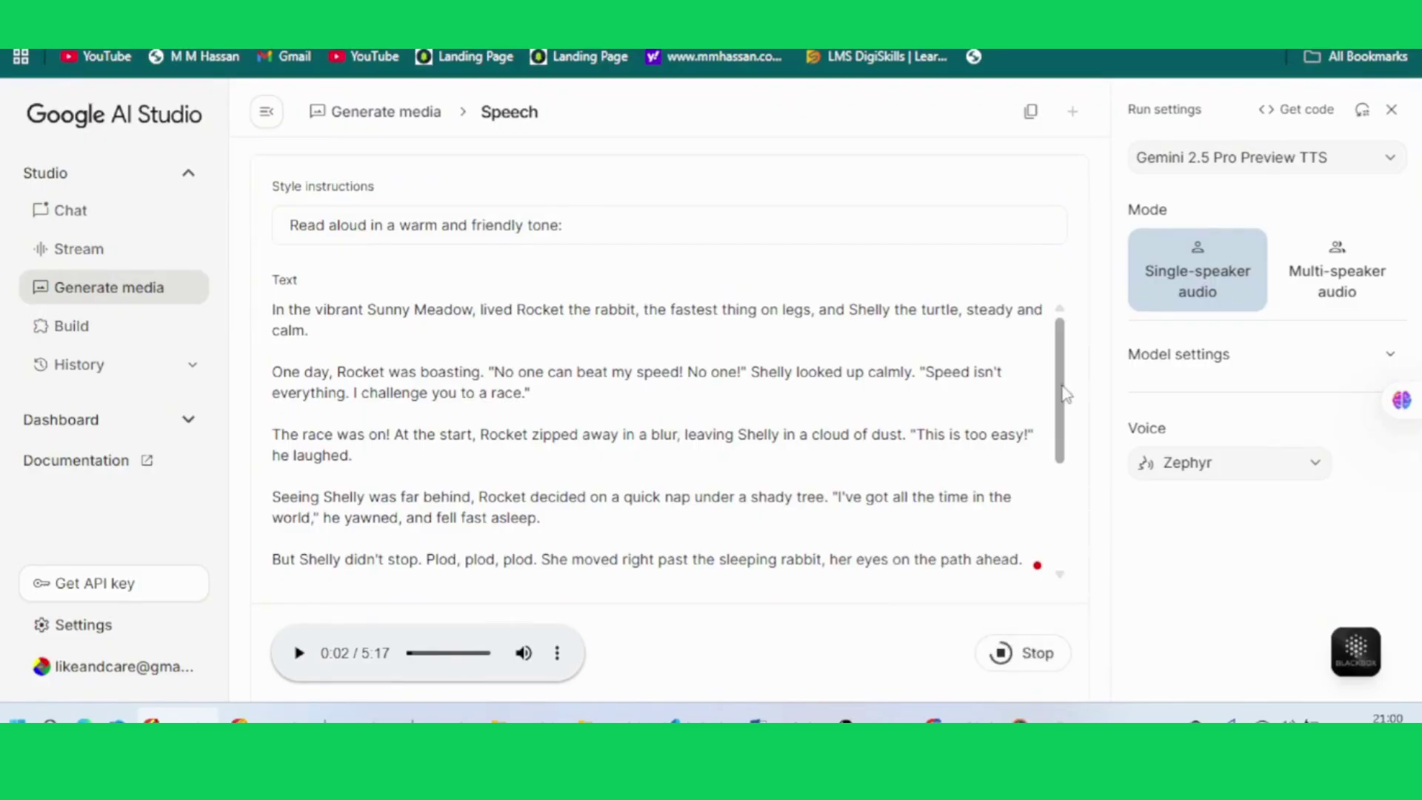
mouse_move(1057, 383)
left_mouse_down()
mouse_move(1061, 403)
mouse_move(1063, 364)
left_mouse_up()
left_click_drag(1064, 365, 1048, 240)
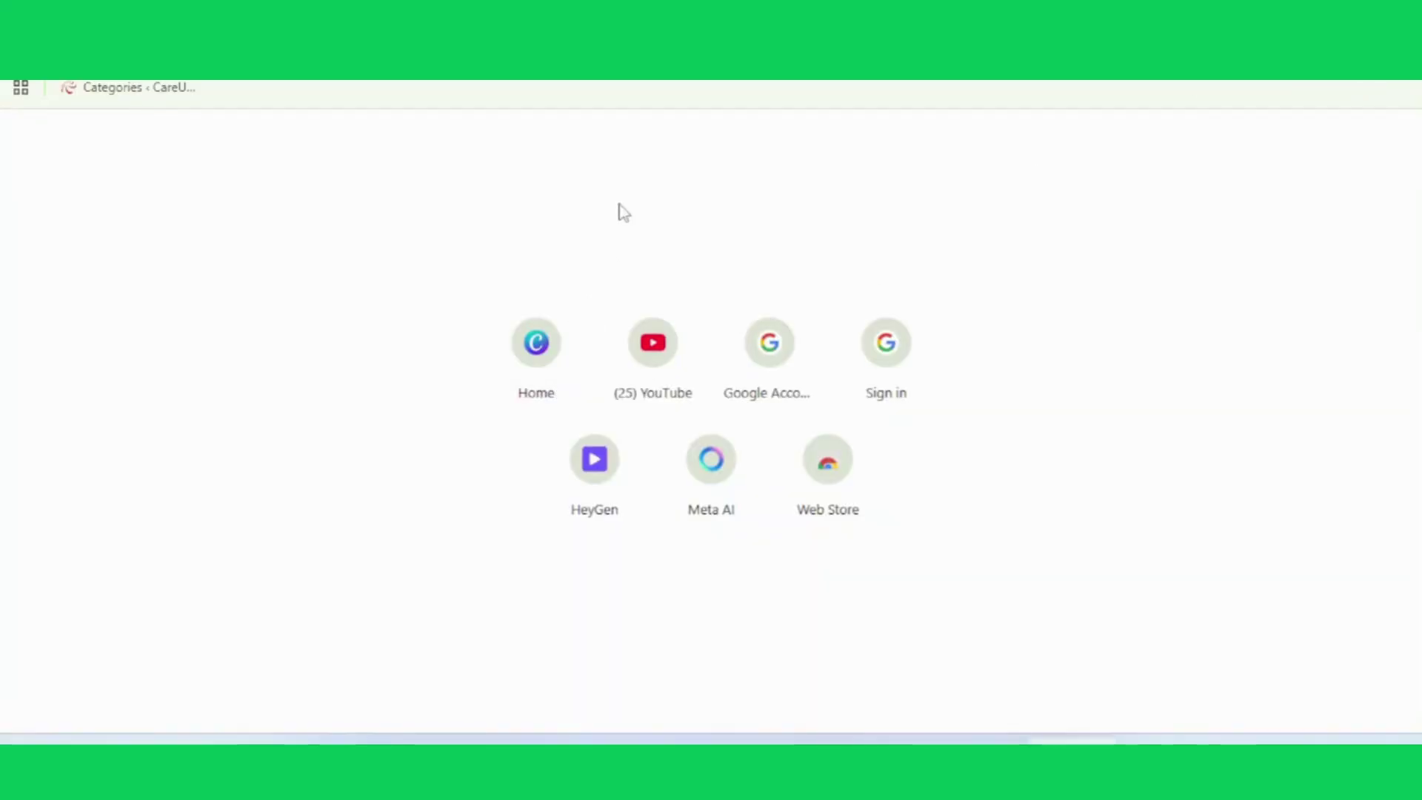
Step: Hide the bookmarks bar and create a new blank Video design from Canva Home
key("ctrl+shift+b")
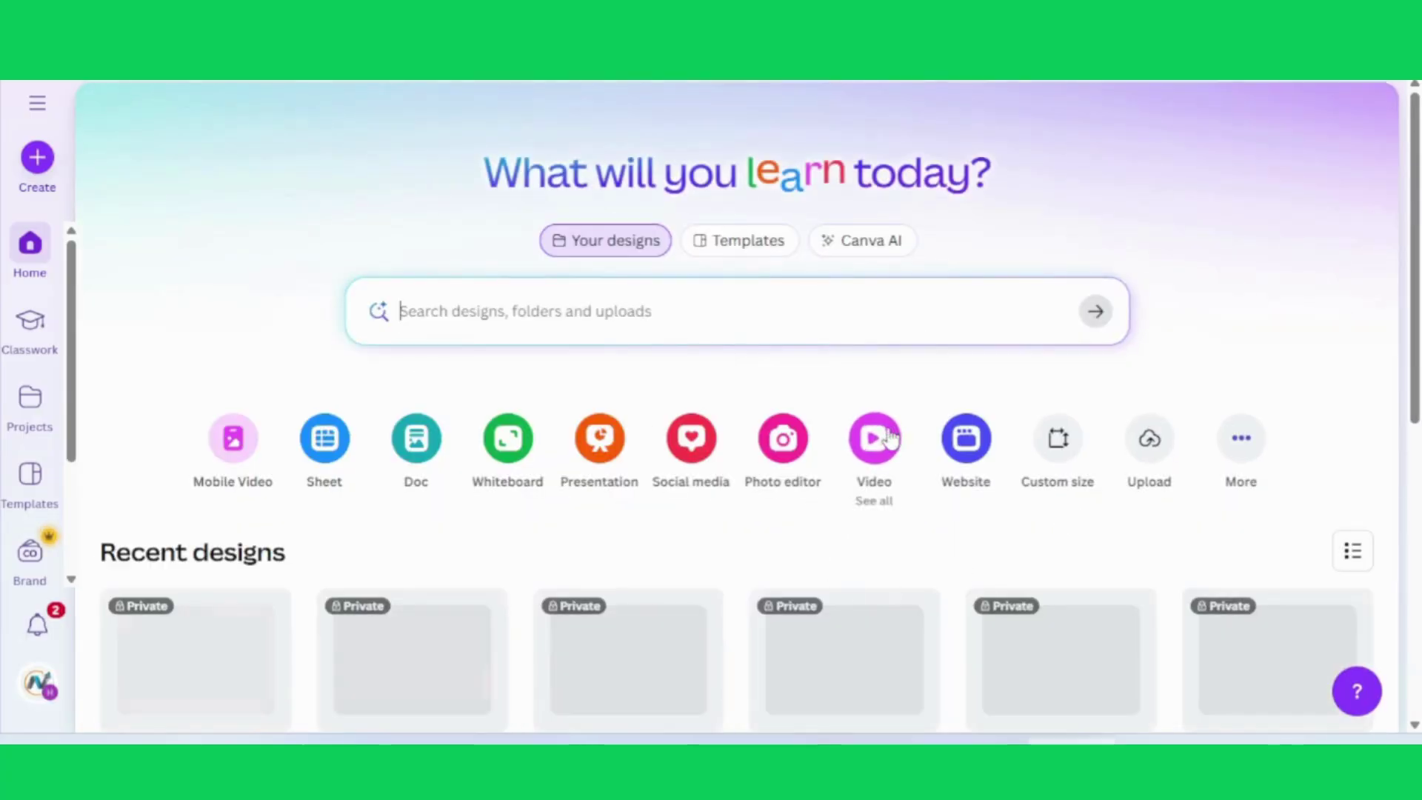
left_click(876, 439)
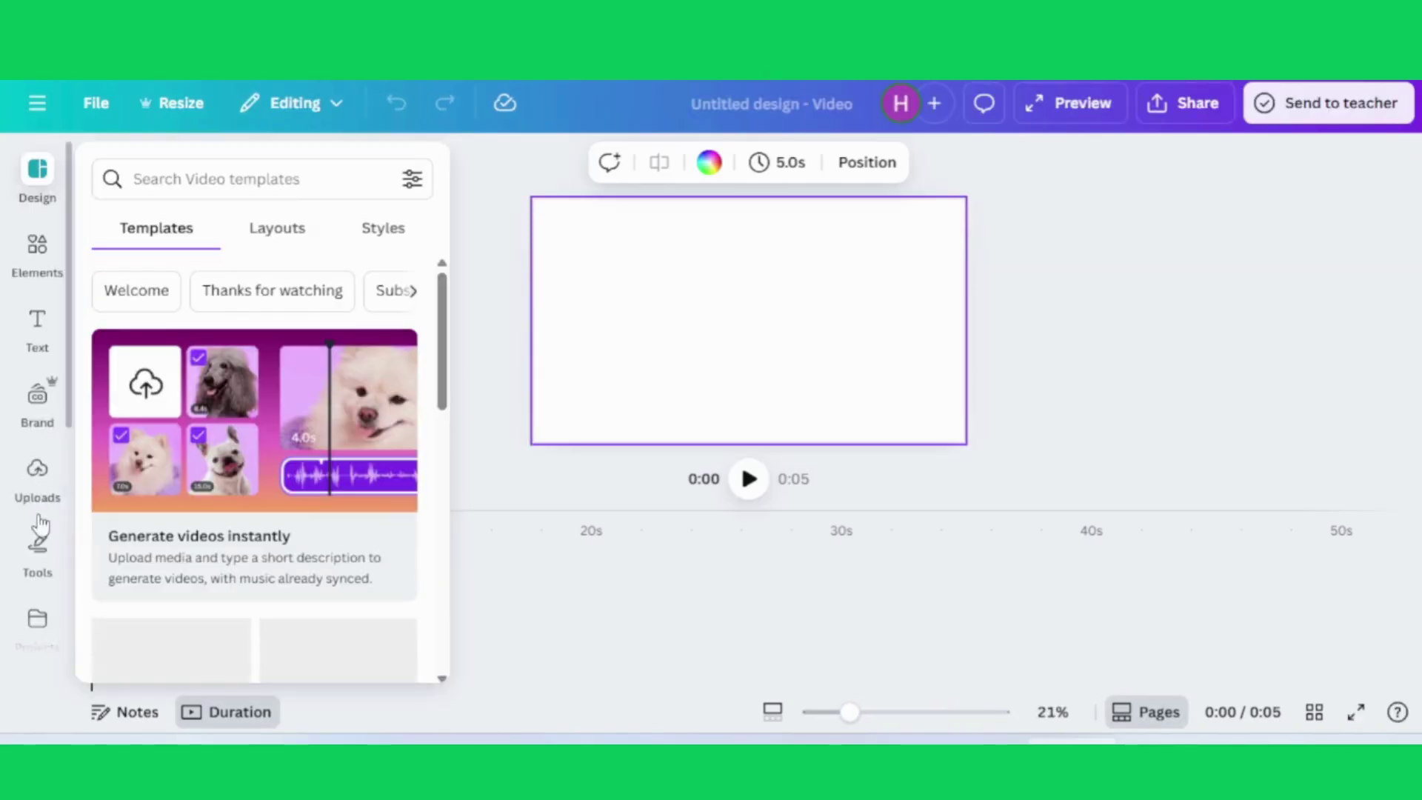
Step: Upload videorecord.mp4 from the Desktop's tutotial folder through Canva's Uploads panel
left_click(37, 506)
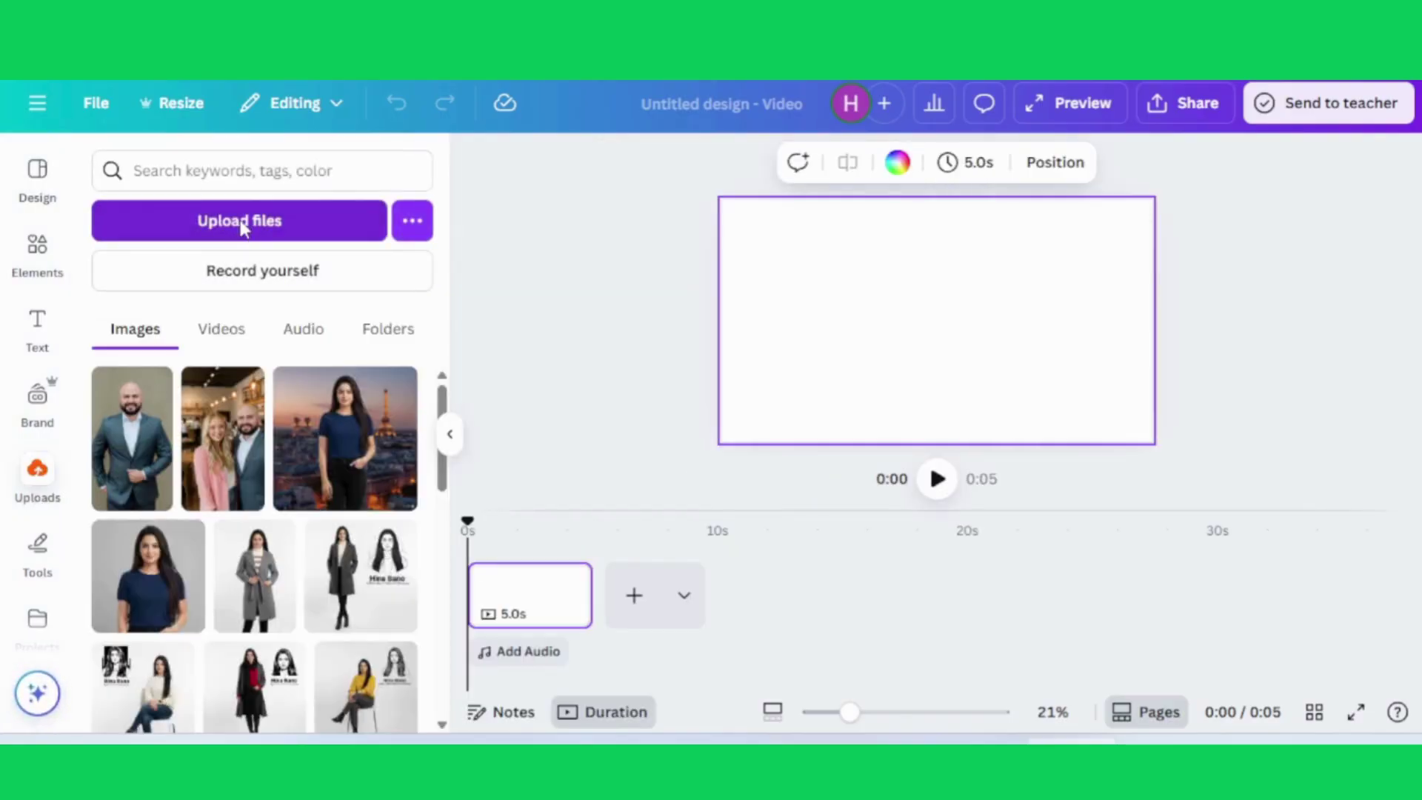
left_click(242, 222)
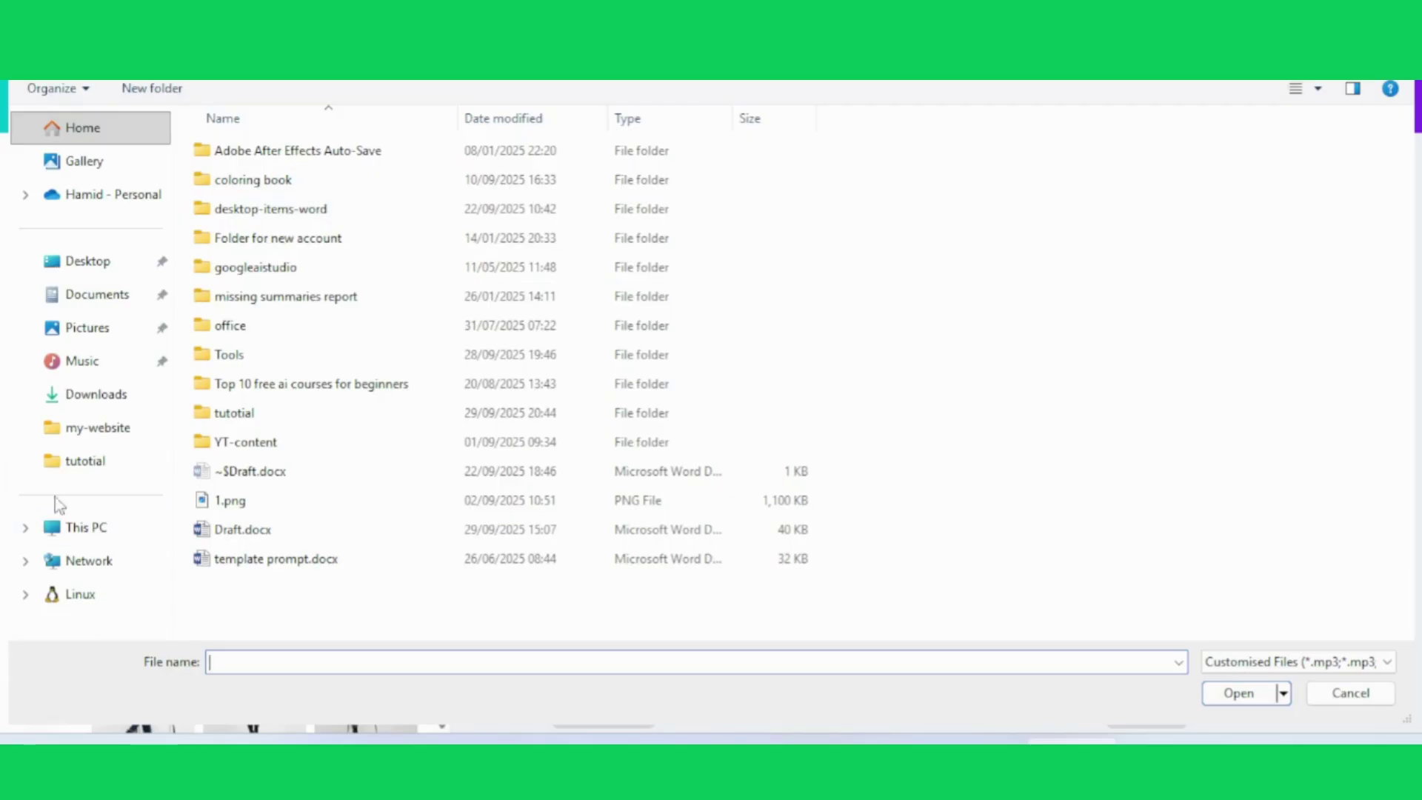
left_click(105, 276)
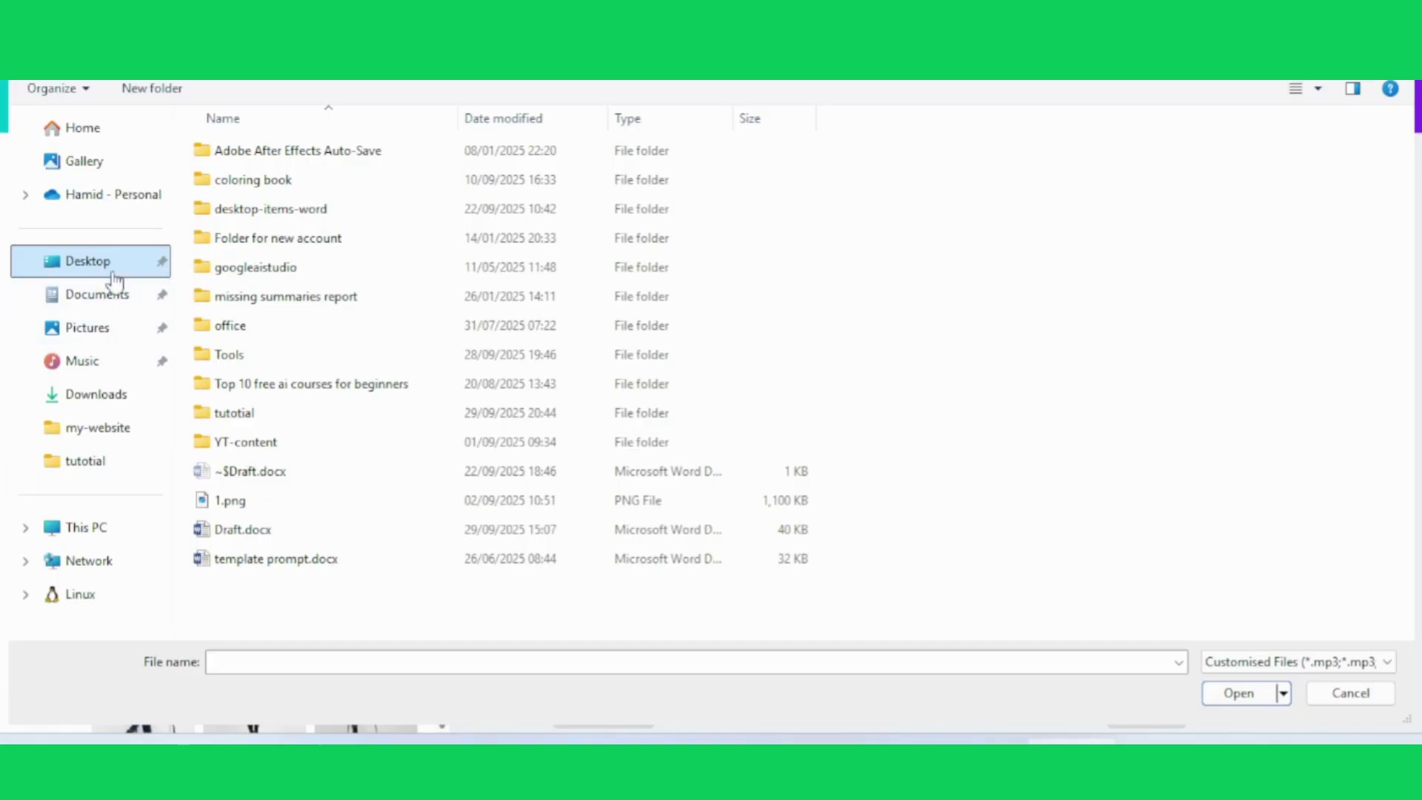
double_click(261, 415)
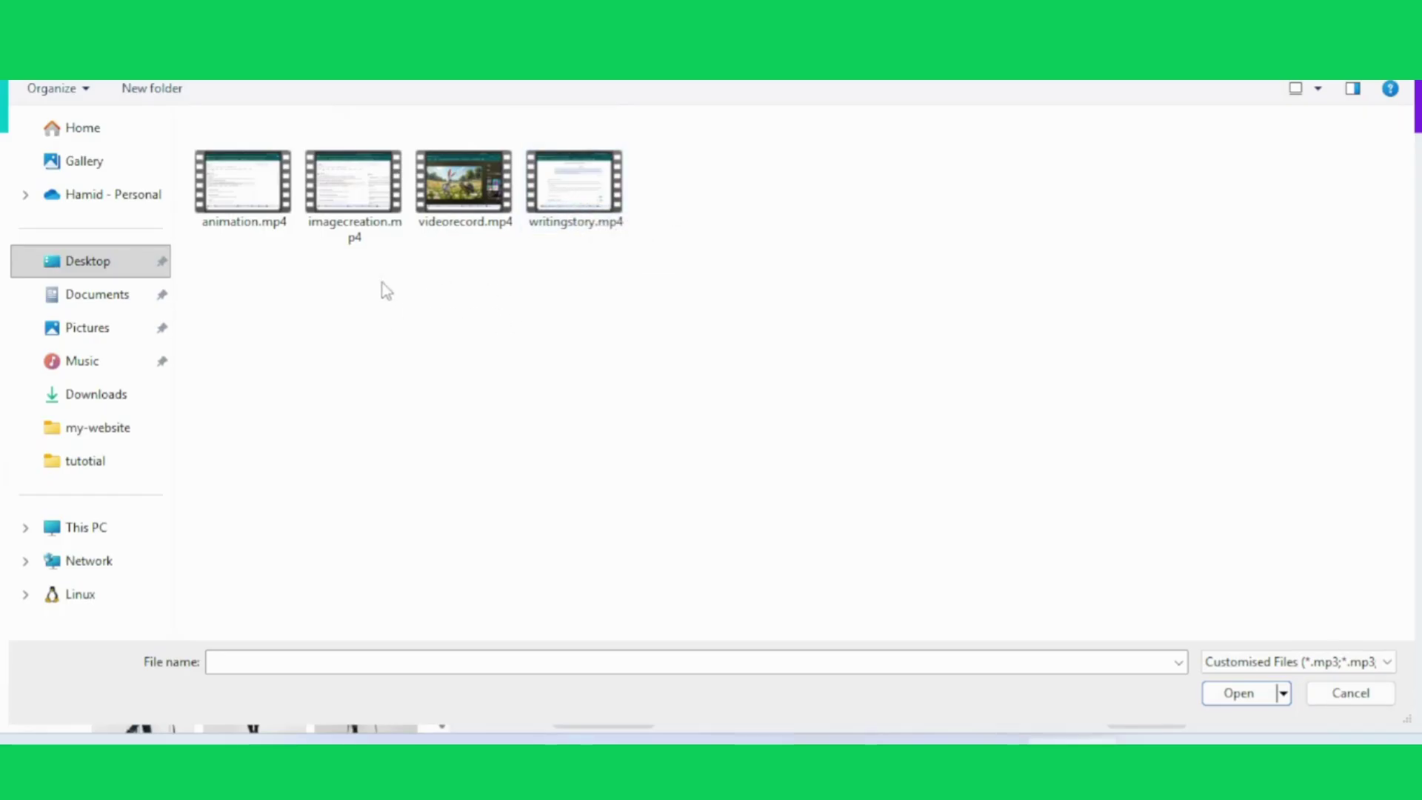
left_click(469, 179)
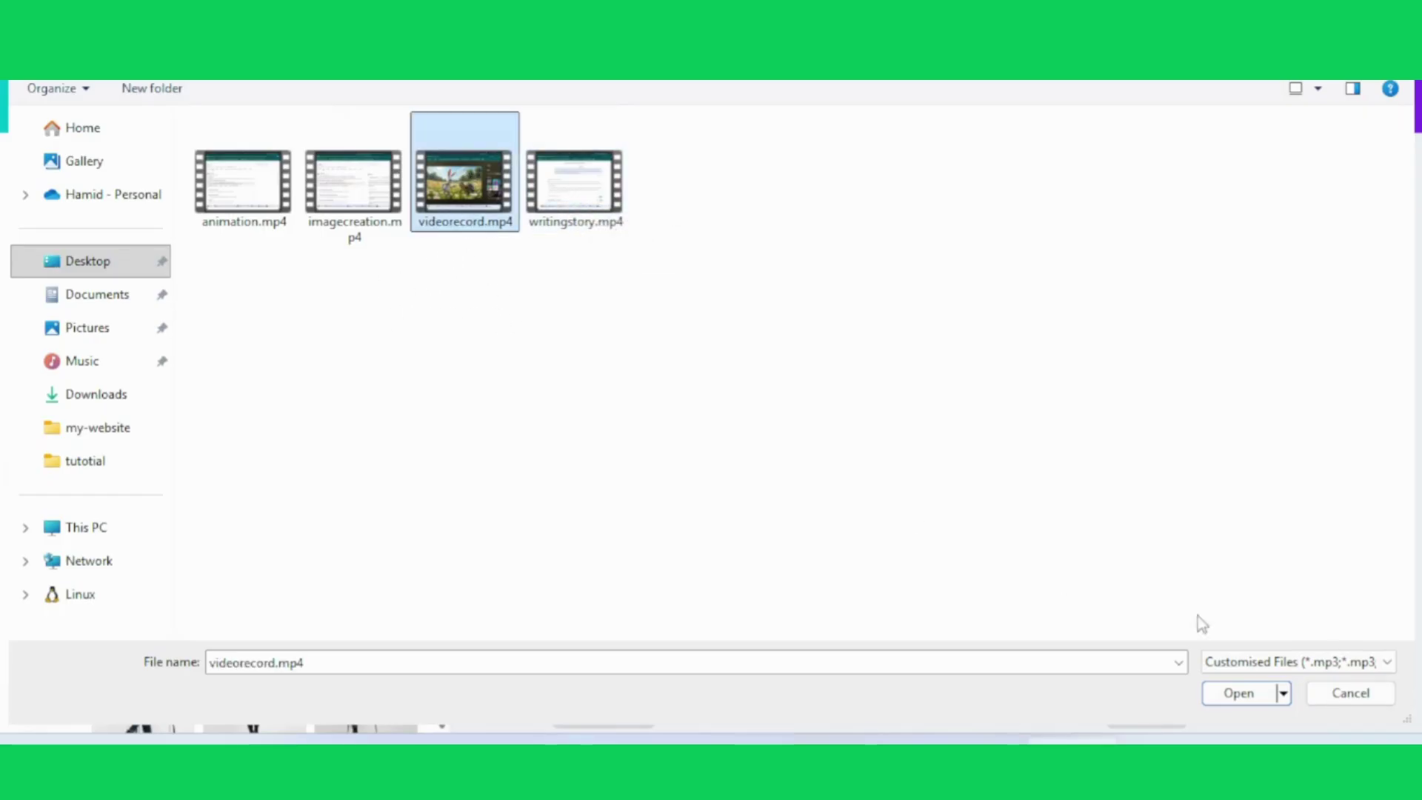
left_click(1229, 696)
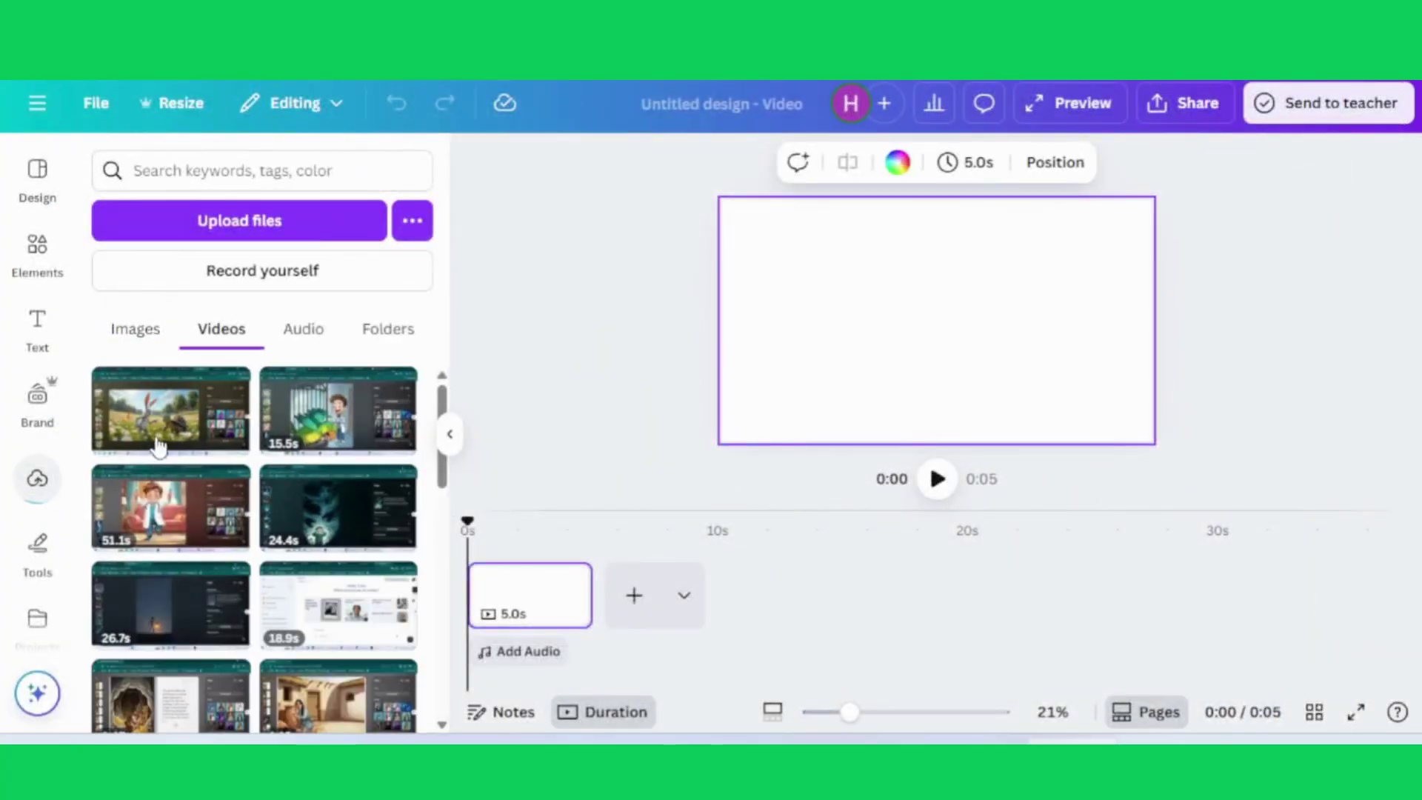
Step: Place videorecord.mp4, crop all four edges, move it top-left and scale it to fill
left_click(163, 433)
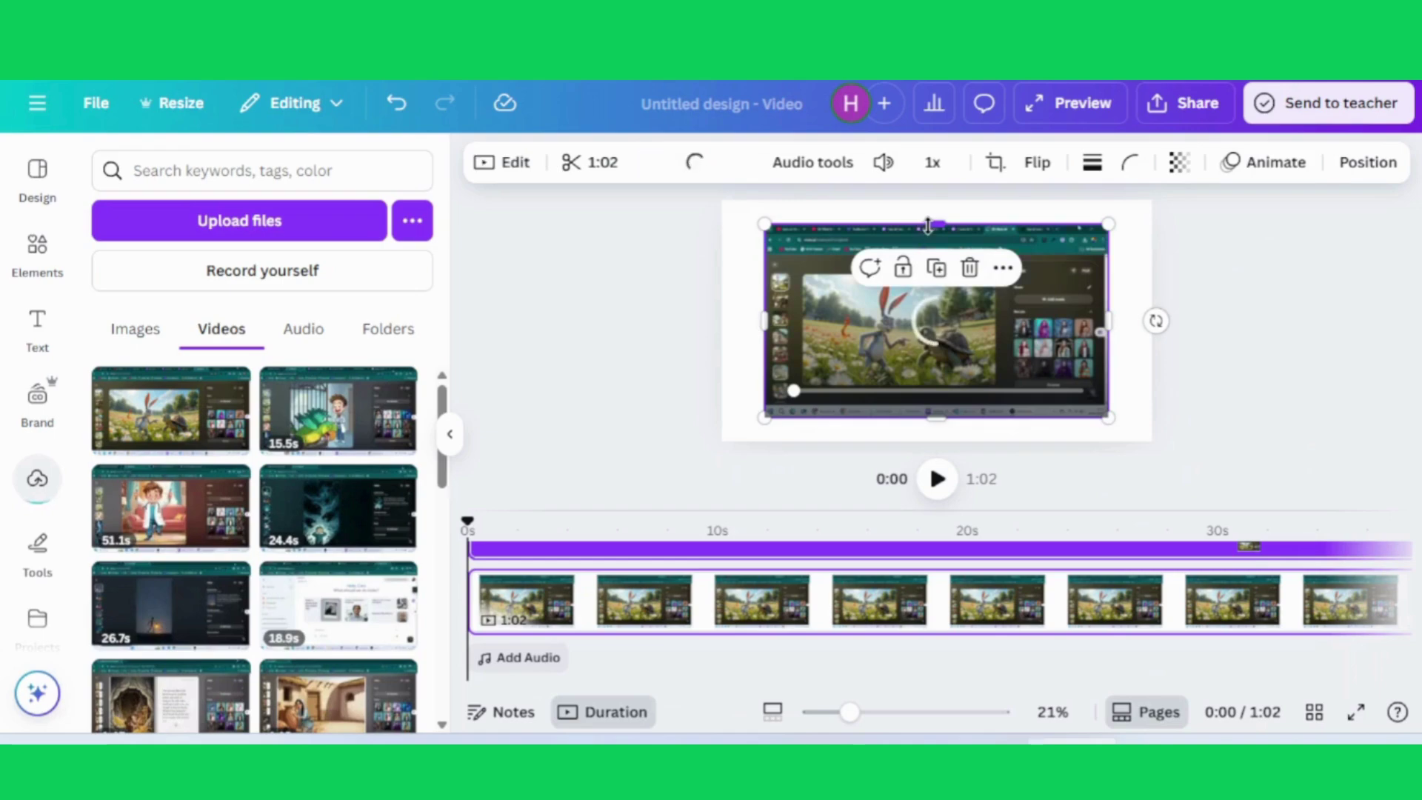
left_click_drag(926, 226, 933, 268)
left_click_drag(783, 343, 799, 343)
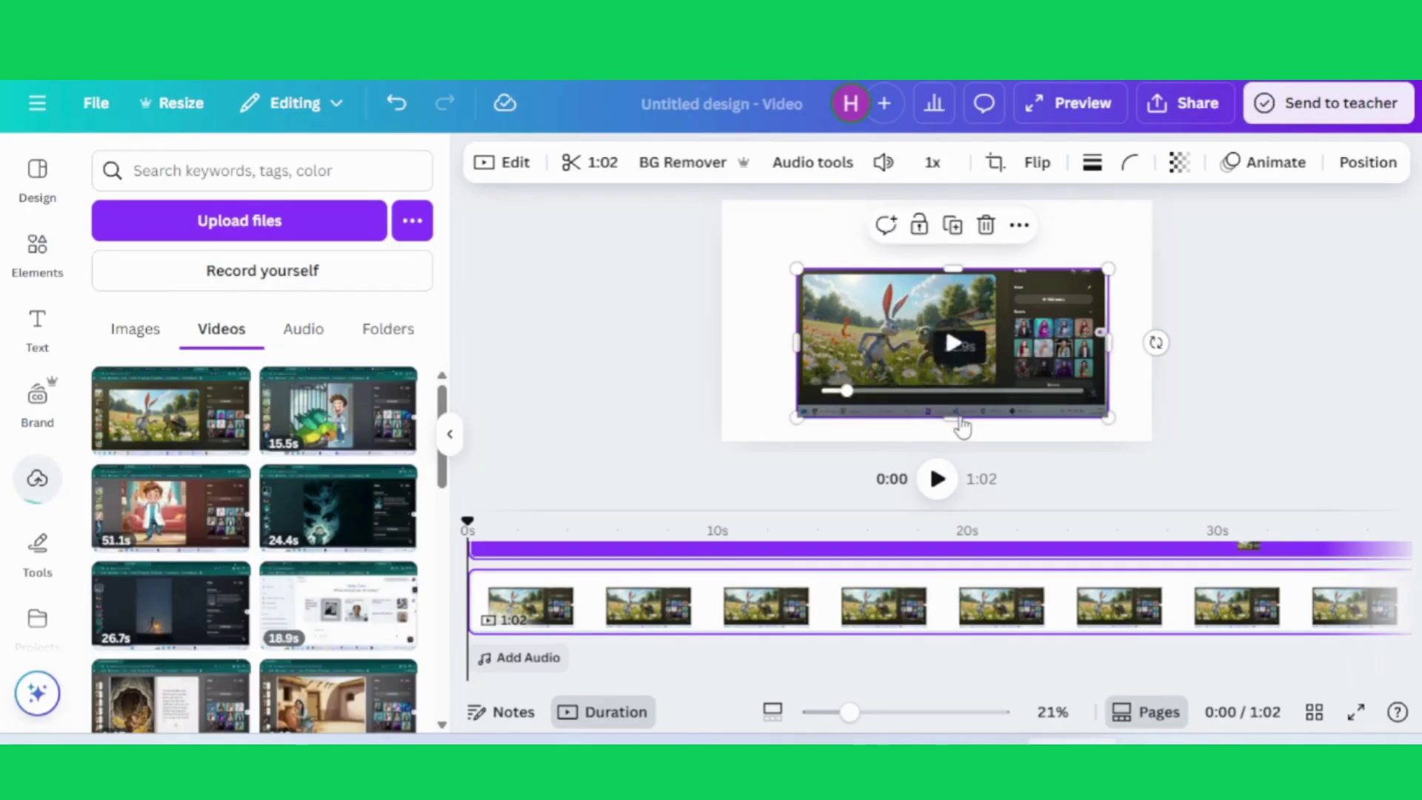
left_click_drag(953, 418, 950, 390)
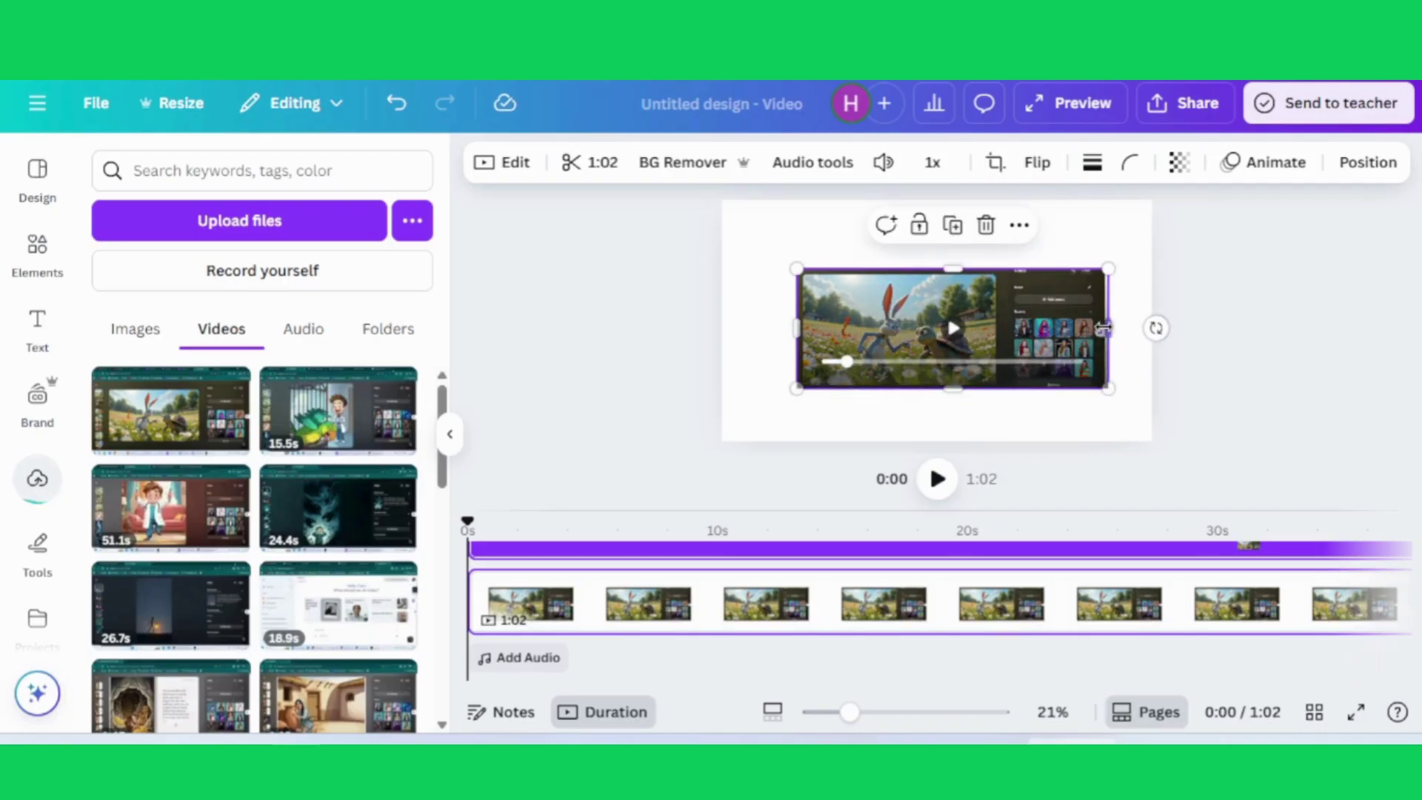
left_click_drag(1100, 329, 999, 330)
left_click_drag(815, 309, 740, 242)
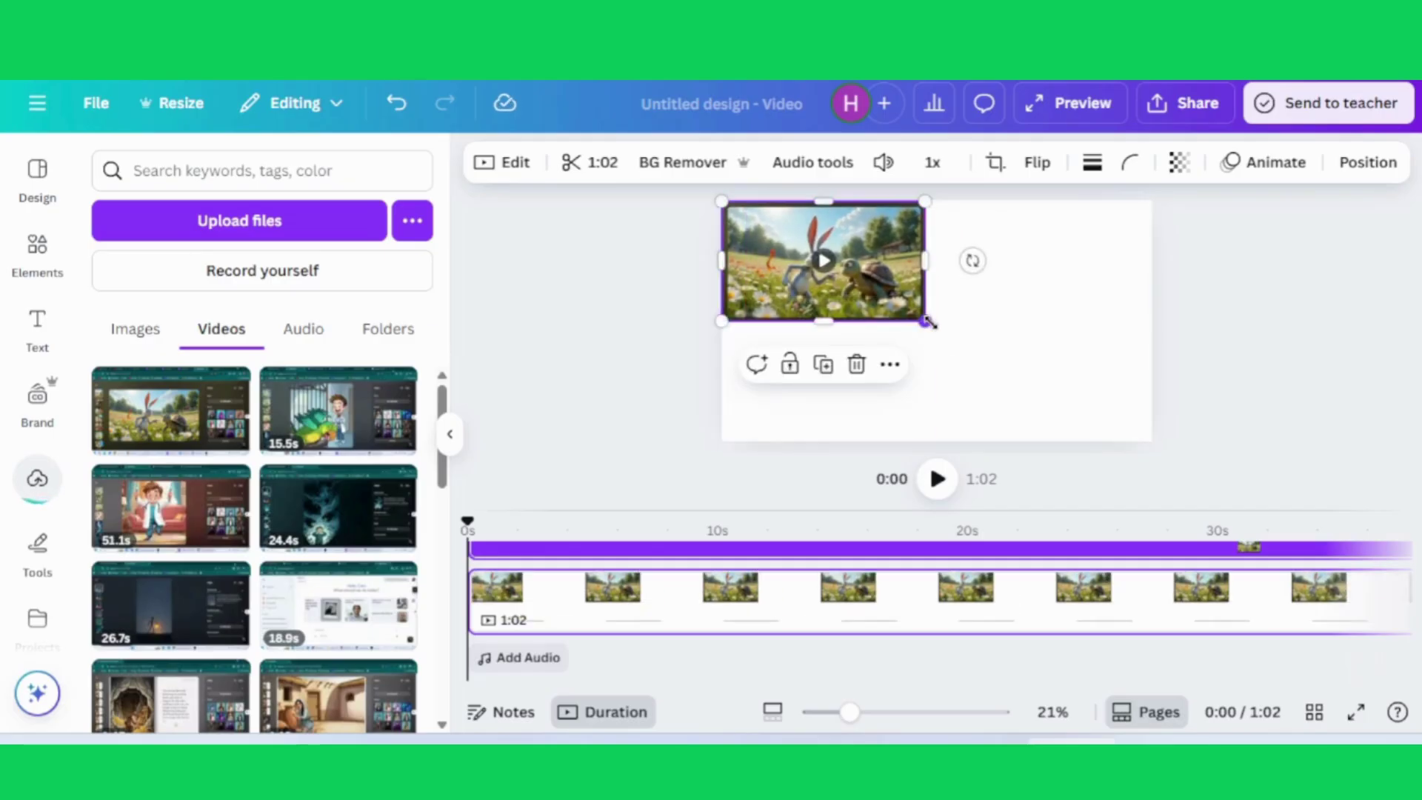
left_click_drag(931, 324, 1147, 445)
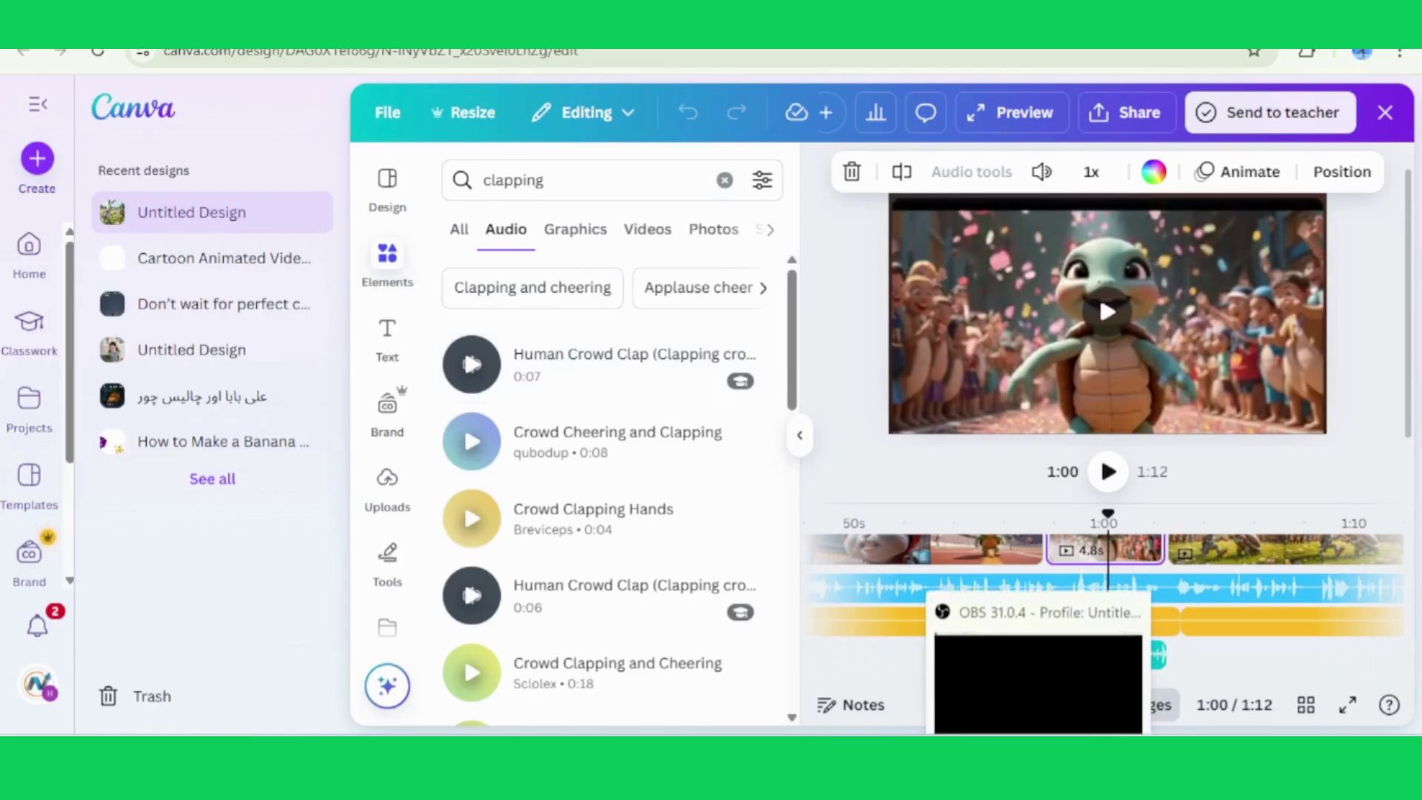
right_click(1036, 741)
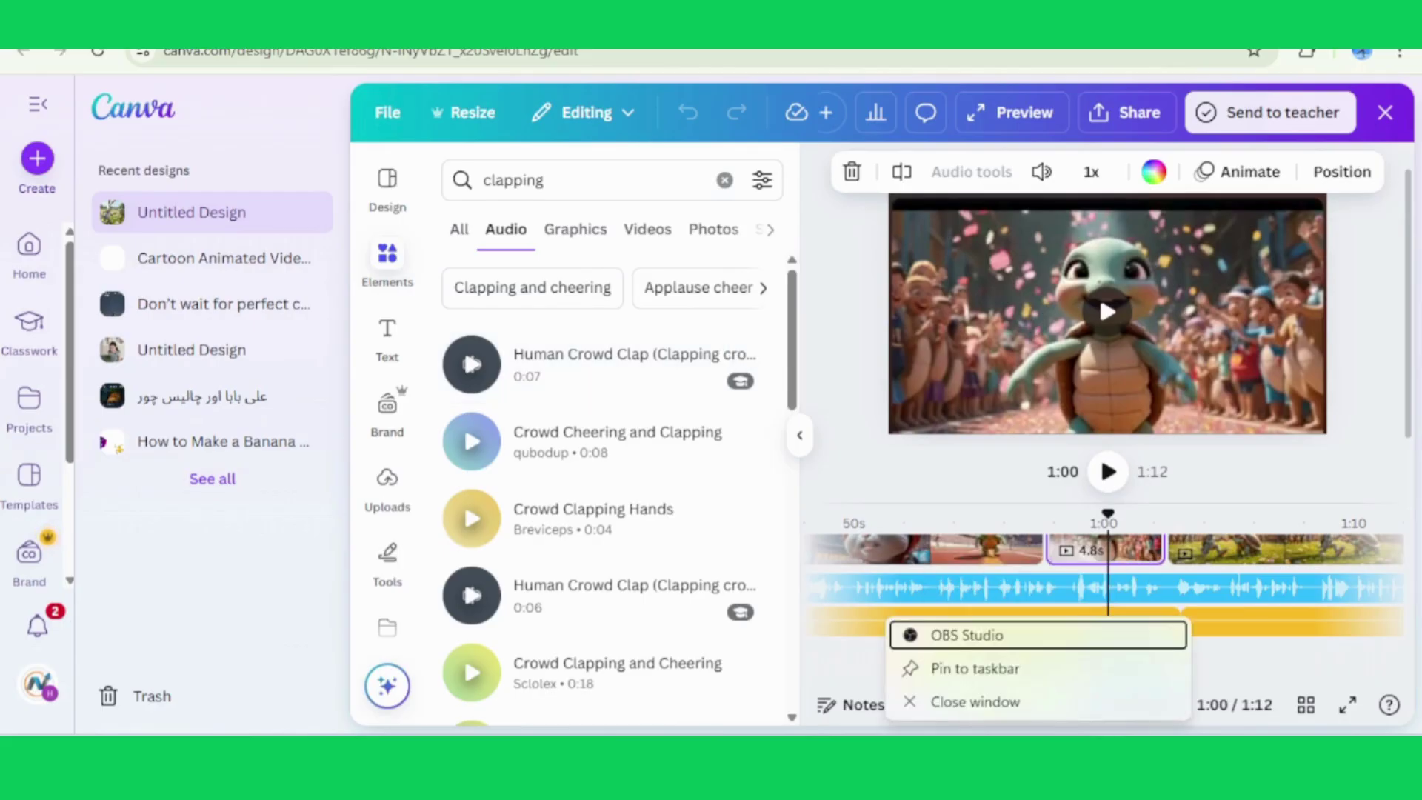
key("Escape")
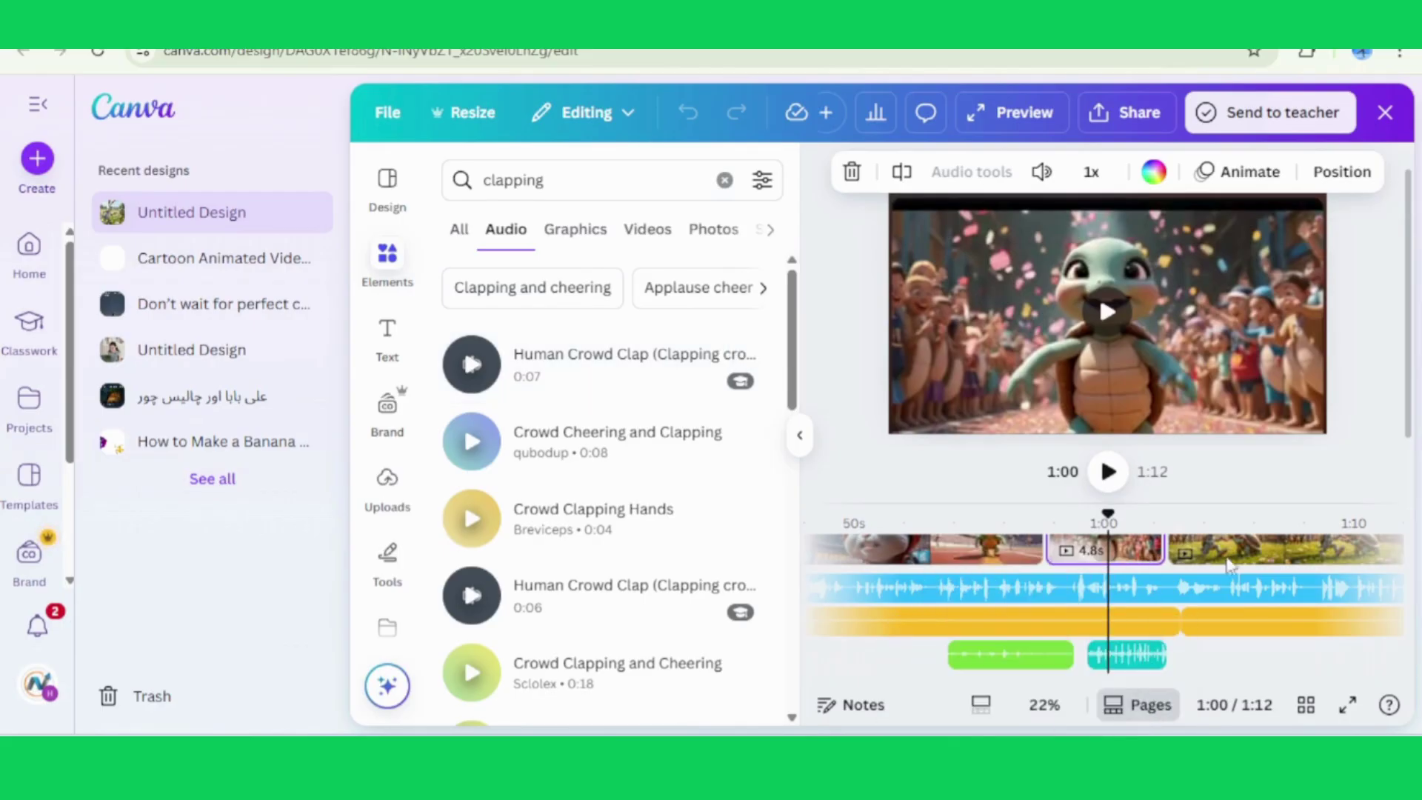